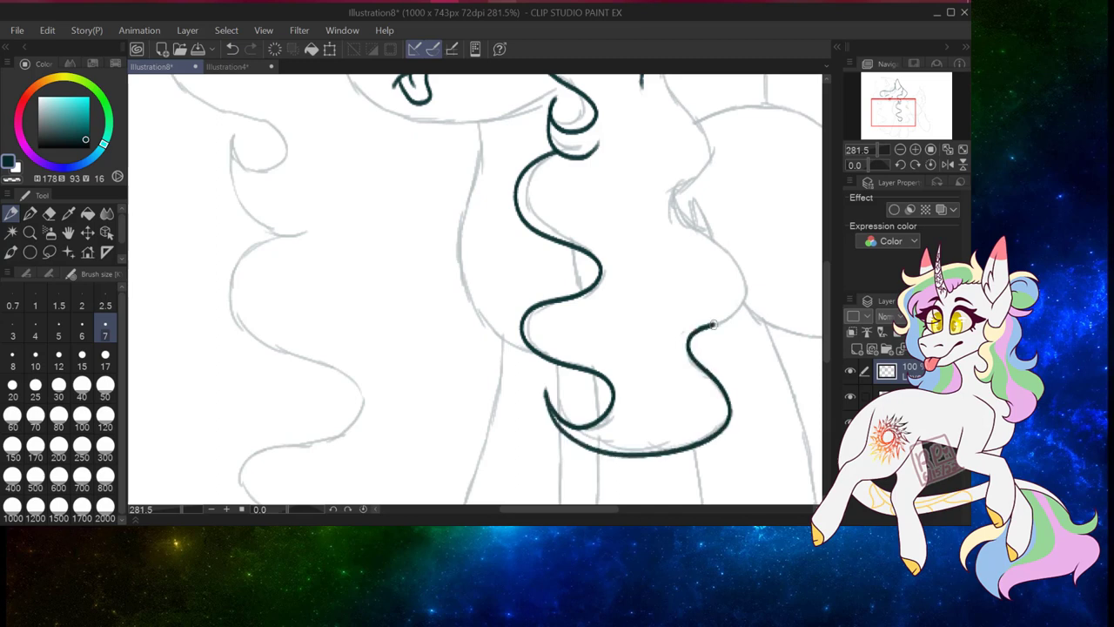
Ink the back edge of the wavy mane, the ear and the horn over the sketch in dark teal
scroll(825, 318, "up", 3)
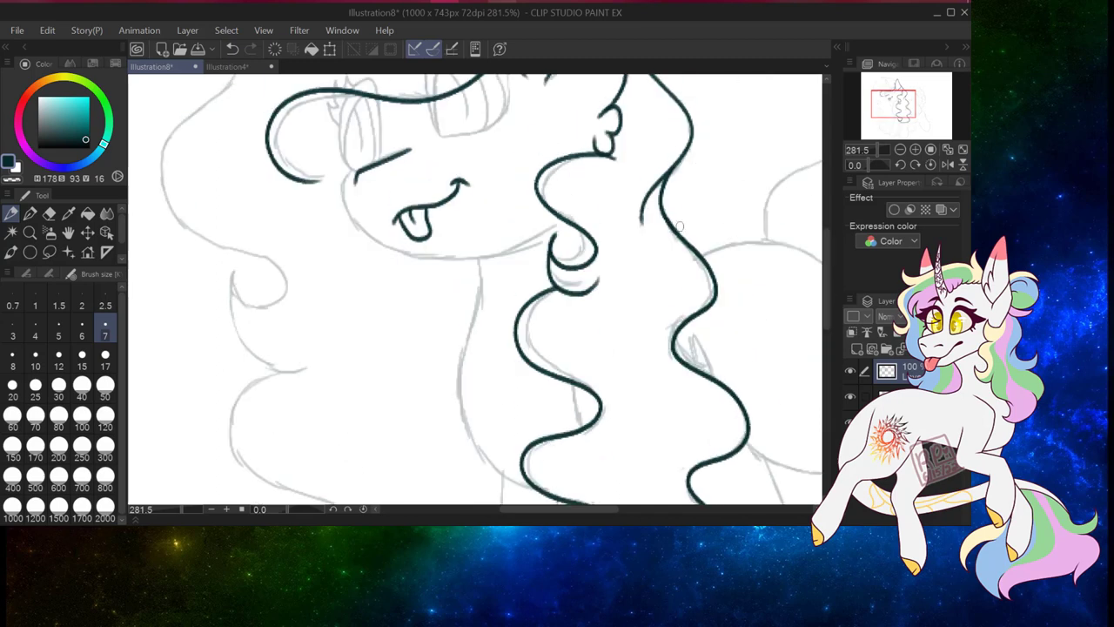
scroll(363, 188, "up", 5)
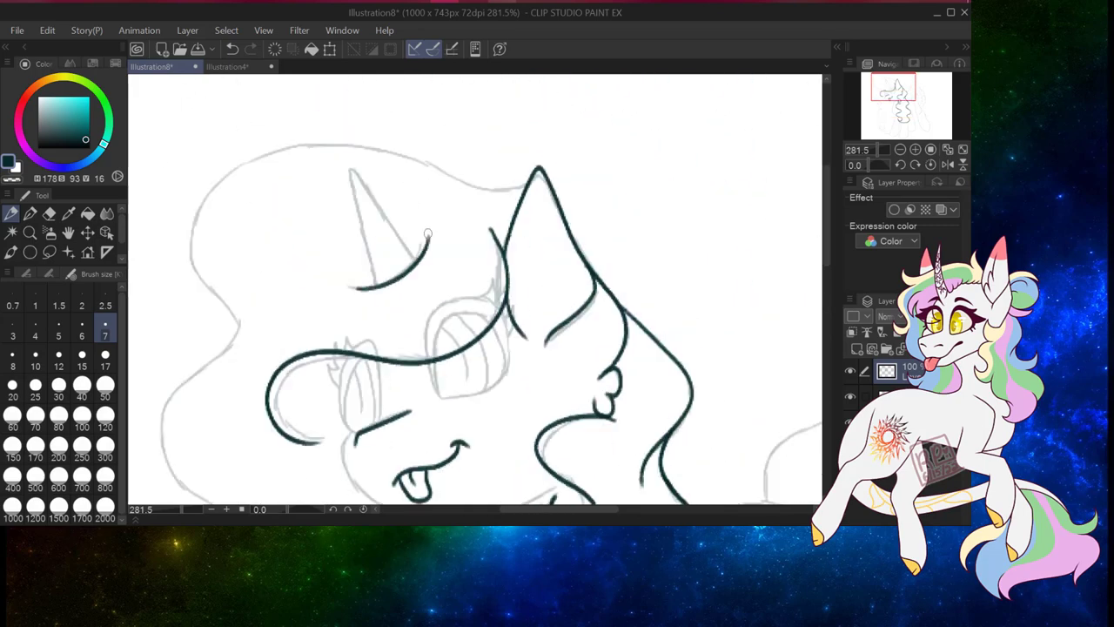
key("ctrl+z")
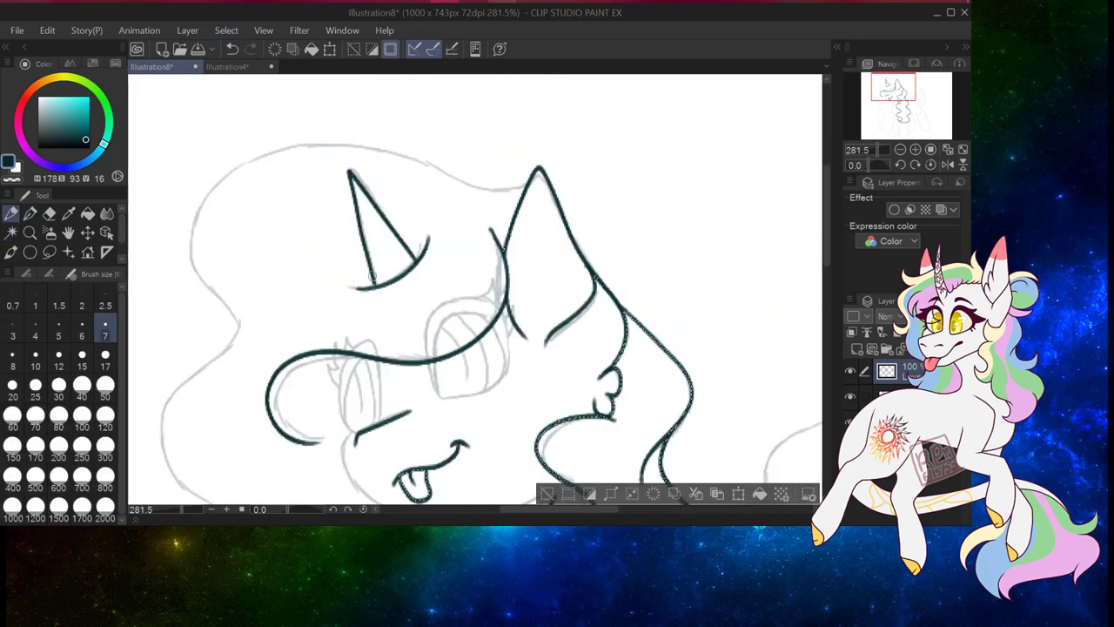
Ink the body, the near front leg and both hind legs around the selected front mane lock
scroll(372, 277, "down", 12)
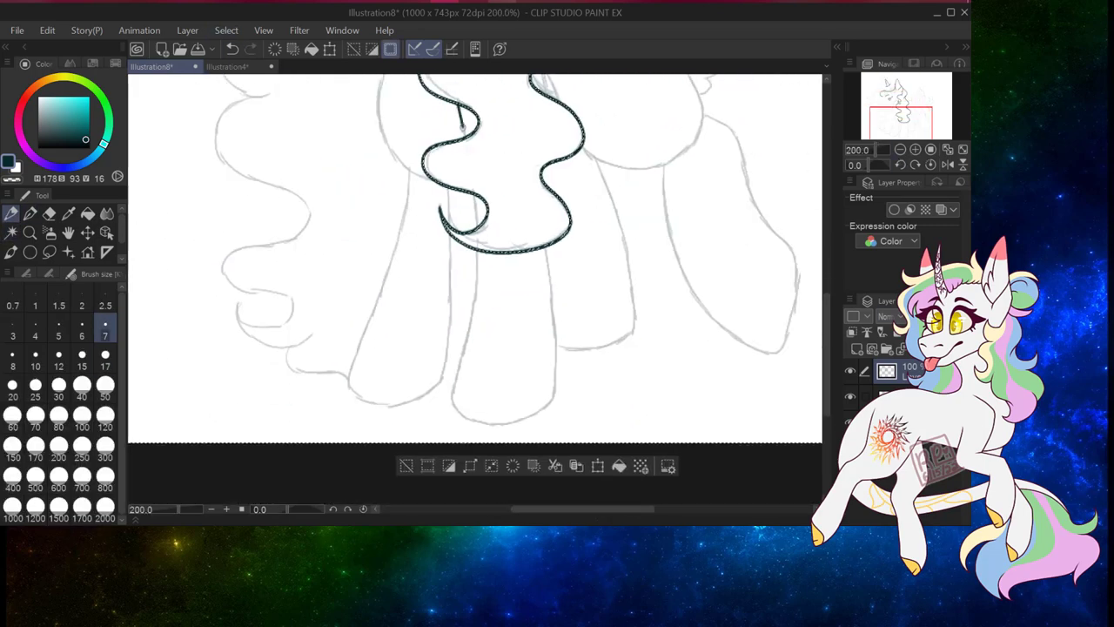
scroll(779, 332, "up", 3)
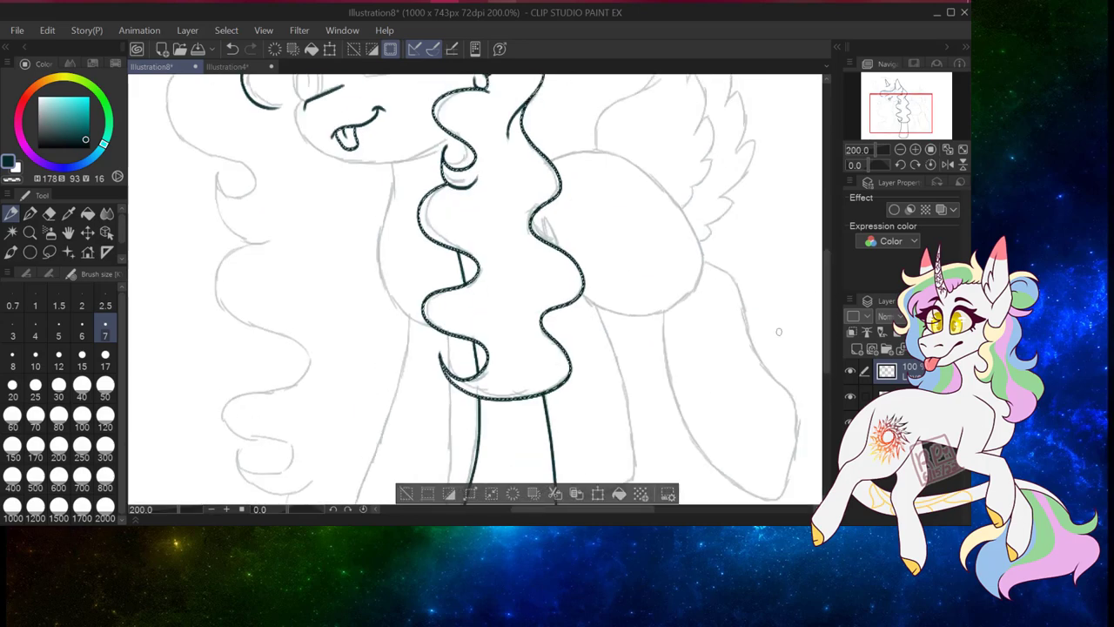
left_click_drag(551, 161, 662, 184)
scroll(824, 382, "down", 2)
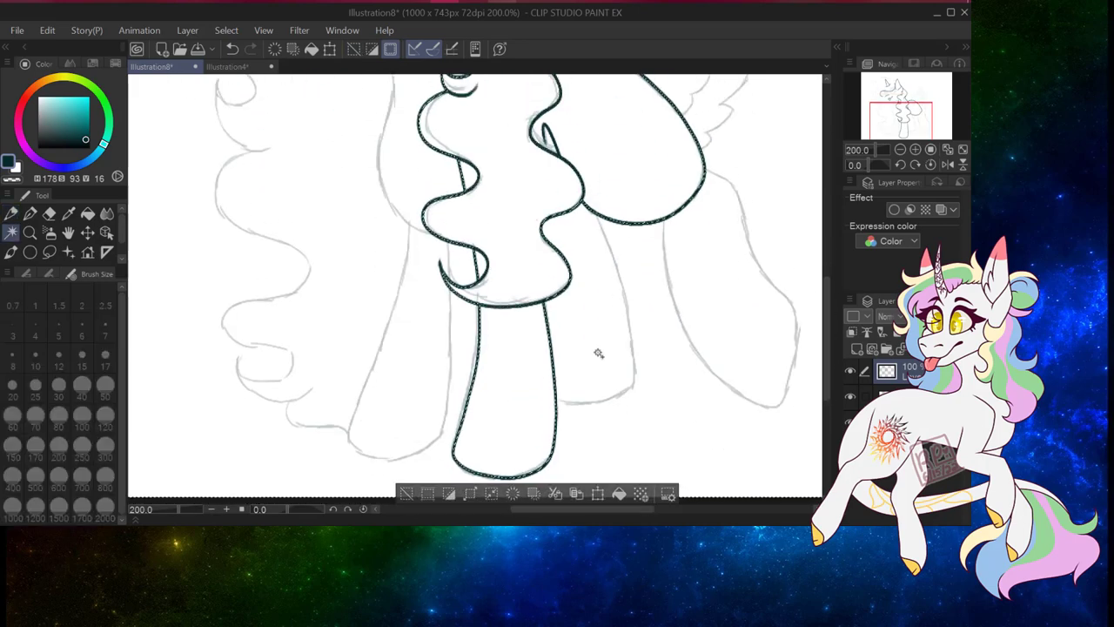
scroll(598, 350, "right", 3)
left_click_drag(402, 213, 362, 403)
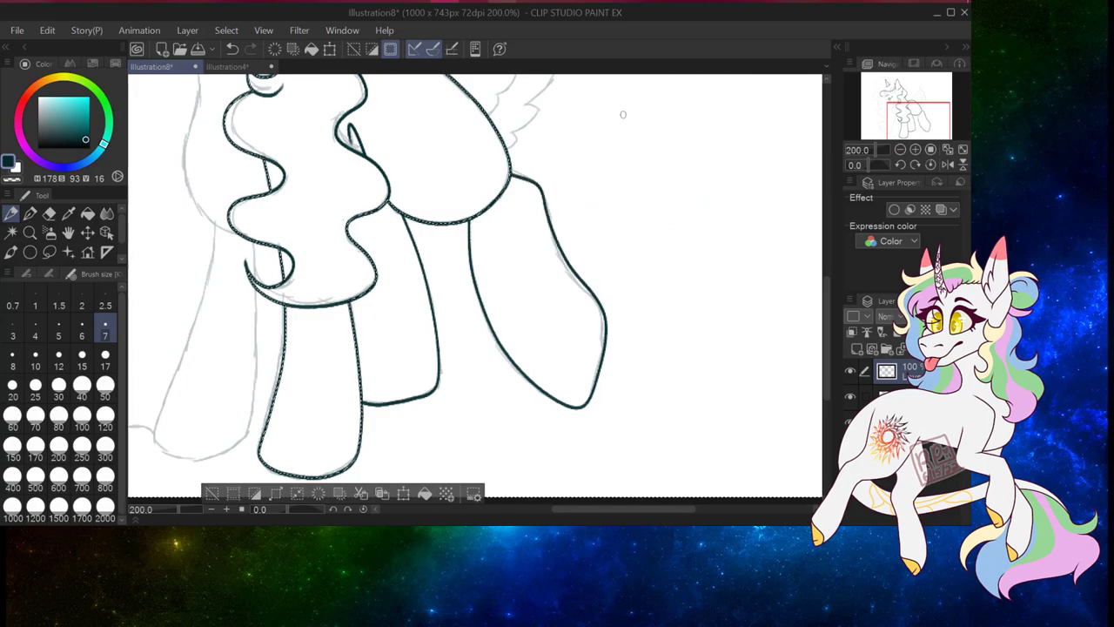
Ink the muzzle and jaw line from the cheek to the curl of the mane
scroll(621, 112, "left", 5)
scroll(360, 303, "up", 5)
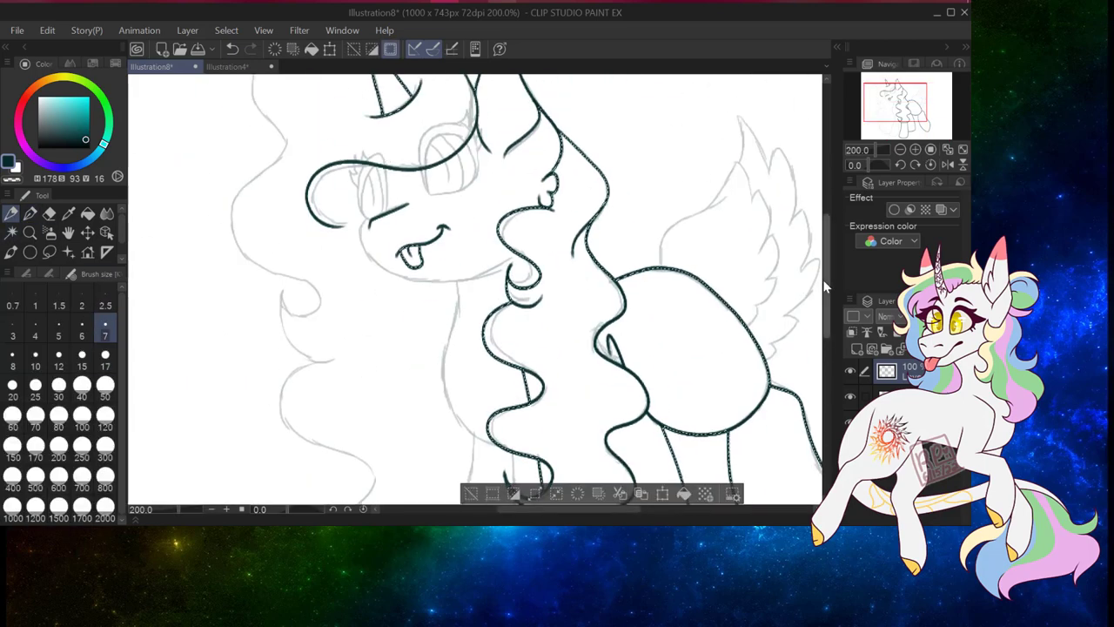
scroll(822, 280, "up", 1)
scroll(625, 248, "down", 3)
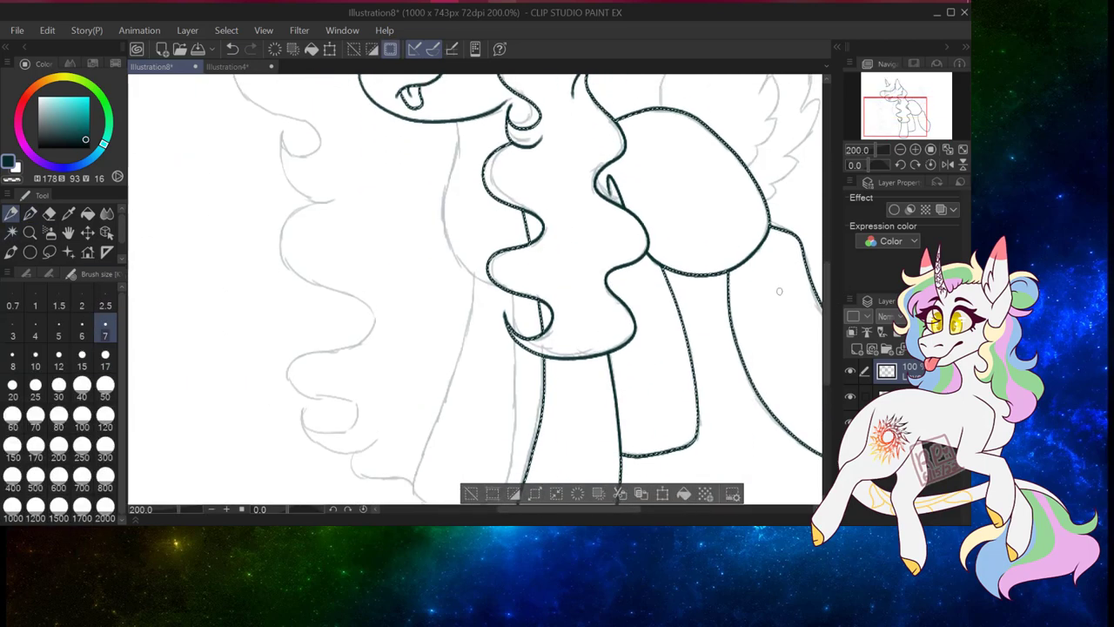
Ink the chest curve and the far front leg over the sketch, redoing a stroke of the leg
scroll(580, 266, "down", 3)
key("p")
left_click(12, 214)
left_click_drag(470, 216, 418, 400)
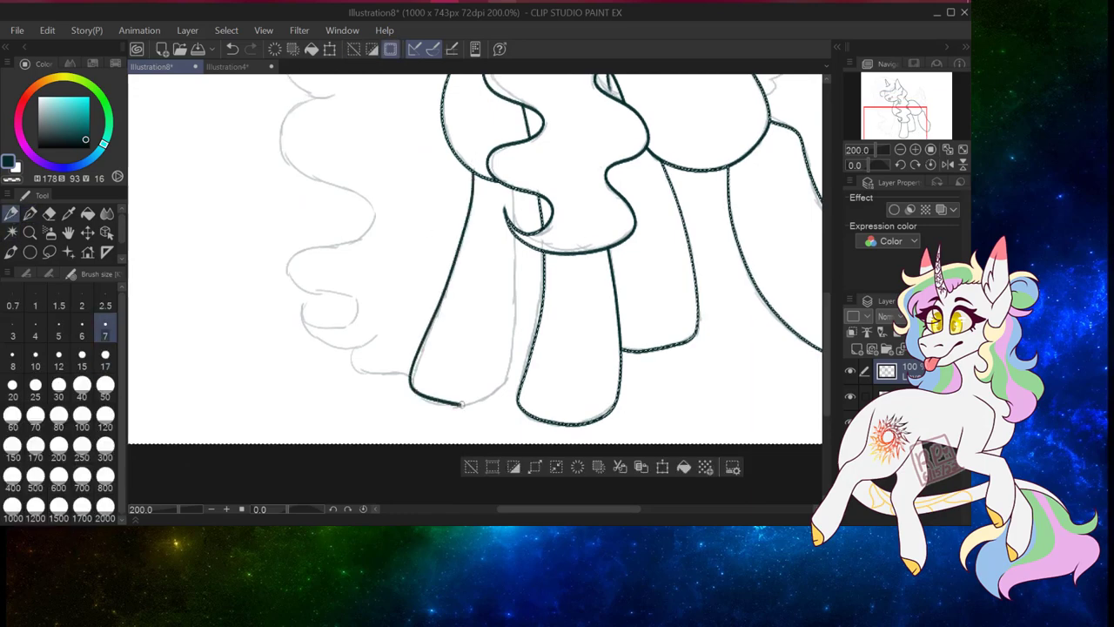
key("ctrl+z")
left_click_drag(474, 170, 464, 225)
Ink the feathered outlines of the near and far wings above the back
scroll(474, 261, "up", 5)
mouse_move(393, 240)
left_mouse_down()
mouse_move(487, 182)
mouse_move(510, 261)
mouse_move(489, 306)
left_mouse_up()
mouse_move(474, 89)
left_mouse_down()
mouse_move(532, 193)
mouse_move(520, 309)
mouse_move(488, 357)
left_mouse_up()
left_click(901, 150)
left_click_drag(914, 108, 887, 95)
key("ctrl+a")
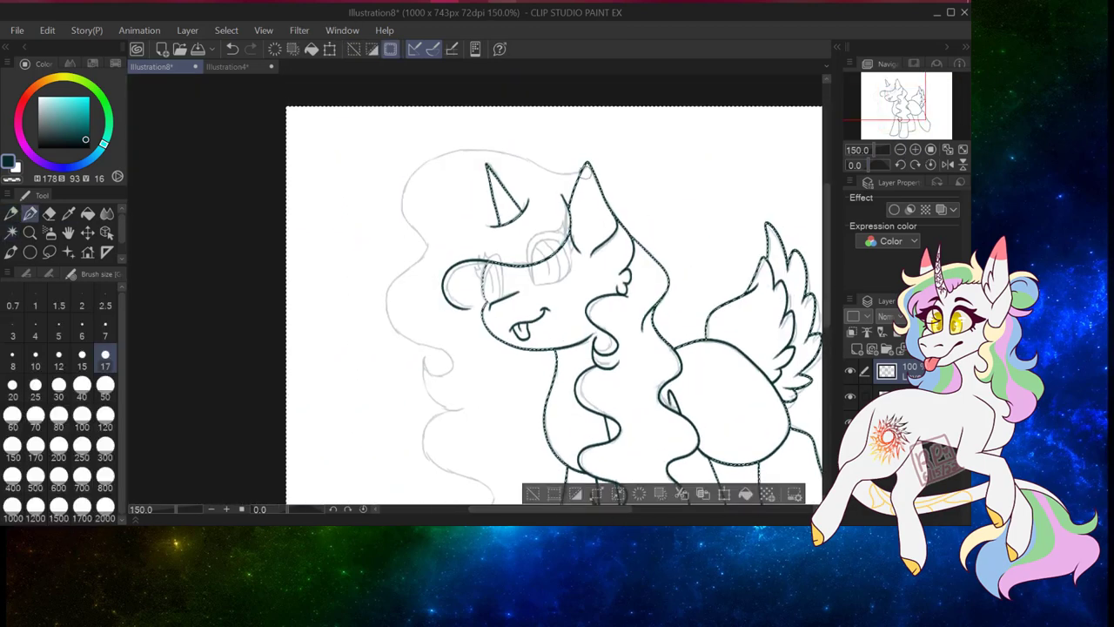
Clear the selection and ink the outer outline of the long wavy mane in front of the face
key("ctrl+d")
scroll(553, 287, "down", 5)
mouse_move(418, 196)
left_mouse_down()
mouse_move(474, 374)
mouse_move(522, 407)
left_mouse_up()
left_click(28, 232)
left_click_drag(522, 114, 592, 114)
left_click(11, 213)
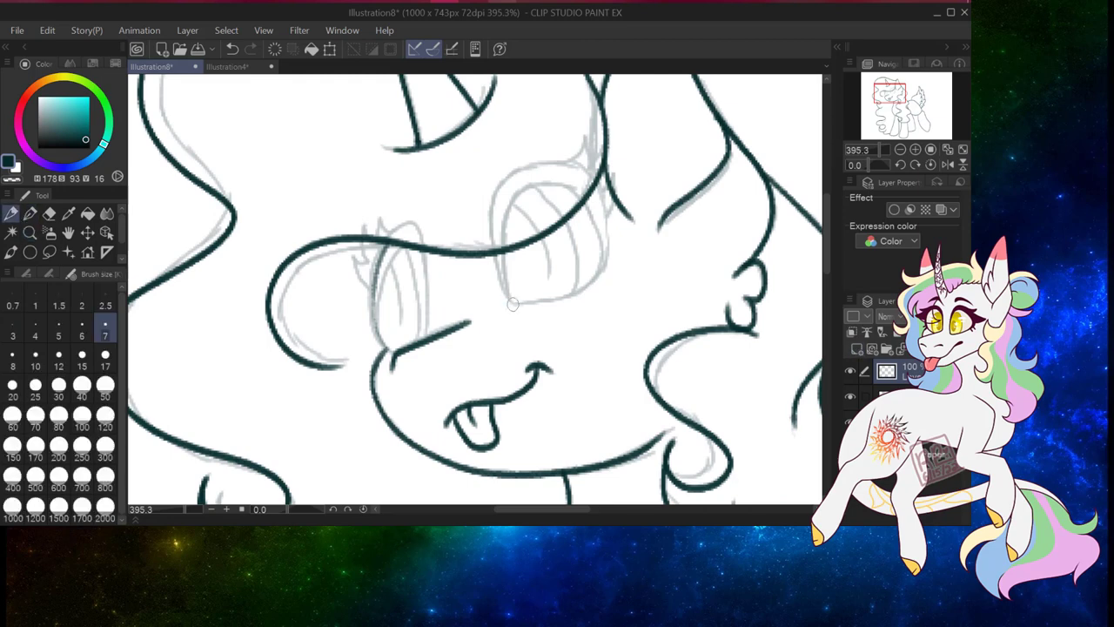
Outline both eyes with their lids and lashes, and fill the lid and lash shapes with dark teal
left_click_drag(540, 183, 513, 304)
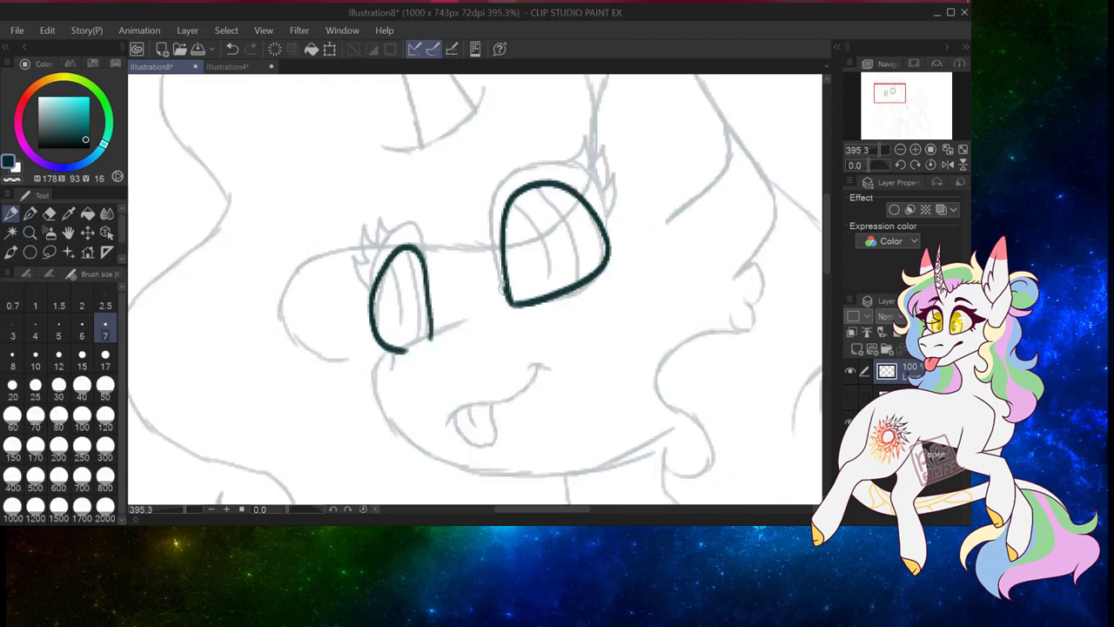
left_click_drag(500, 296, 610, 253)
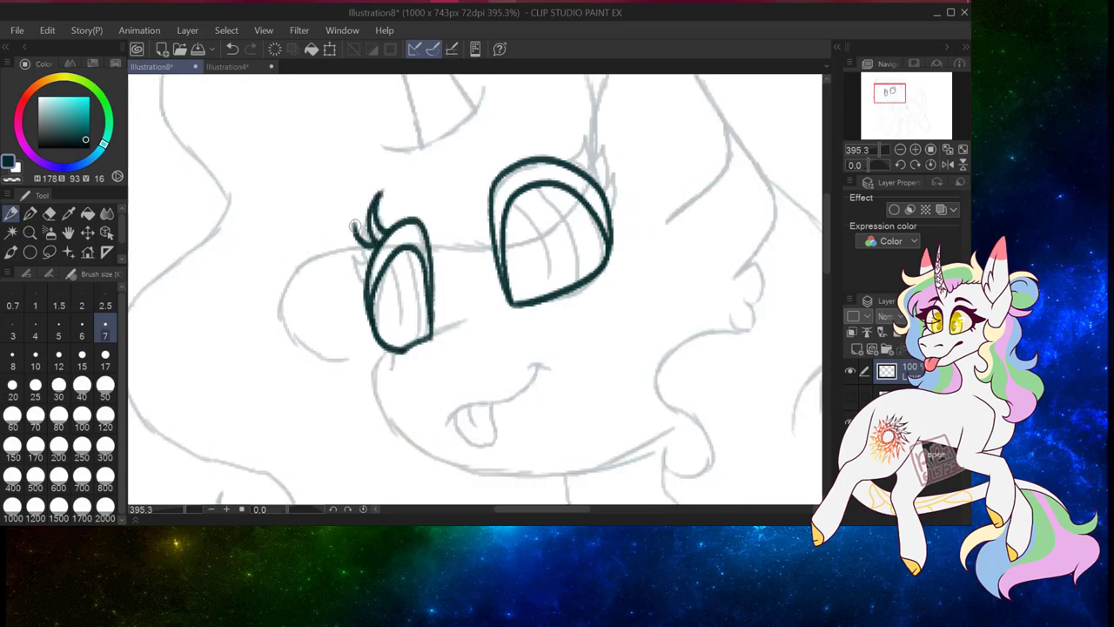
left_click_drag(612, 166, 615, 209)
left_click_drag(365, 228, 422, 261)
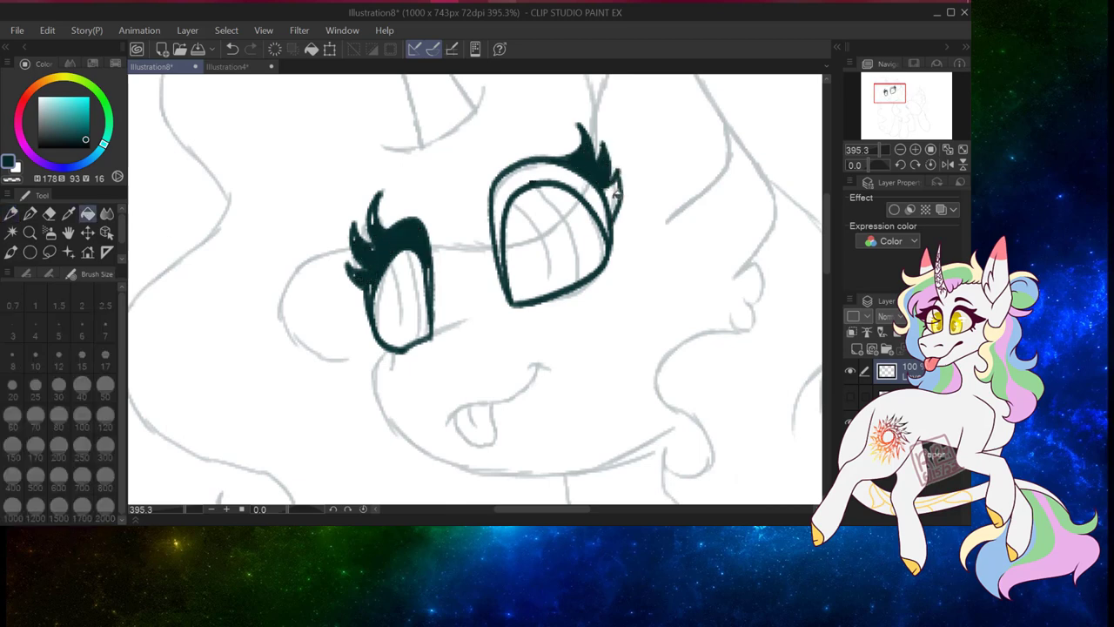
left_click_drag(513, 178, 605, 187)
left_click(30, 214)
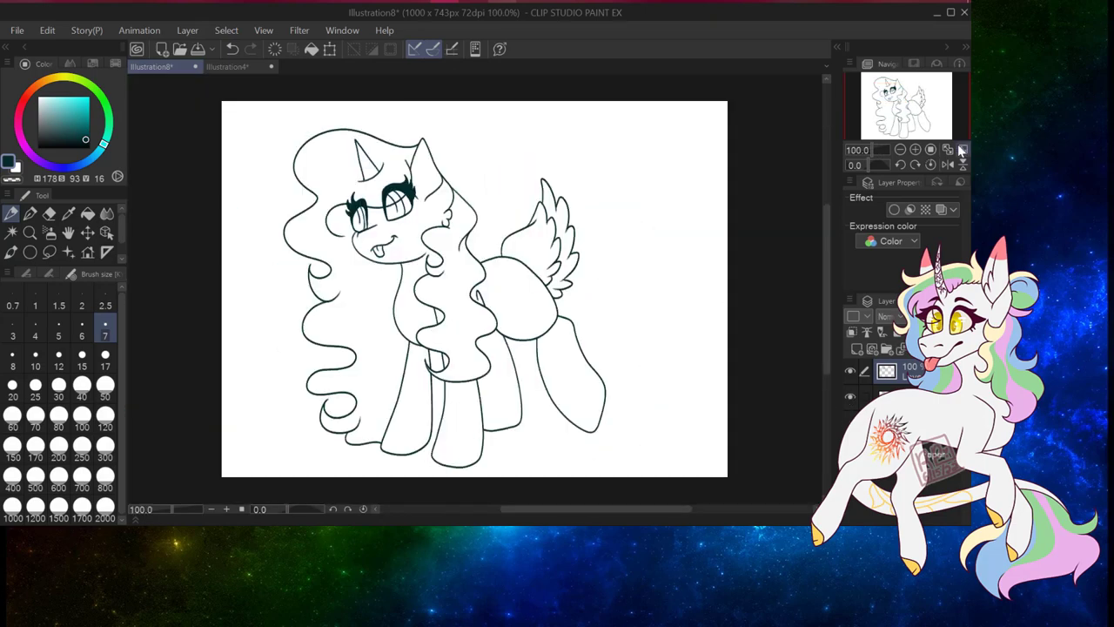
Sample the cream coat colour from the reference drawing and fill the head, body, near wing and near legs with it
left_click(259, 67)
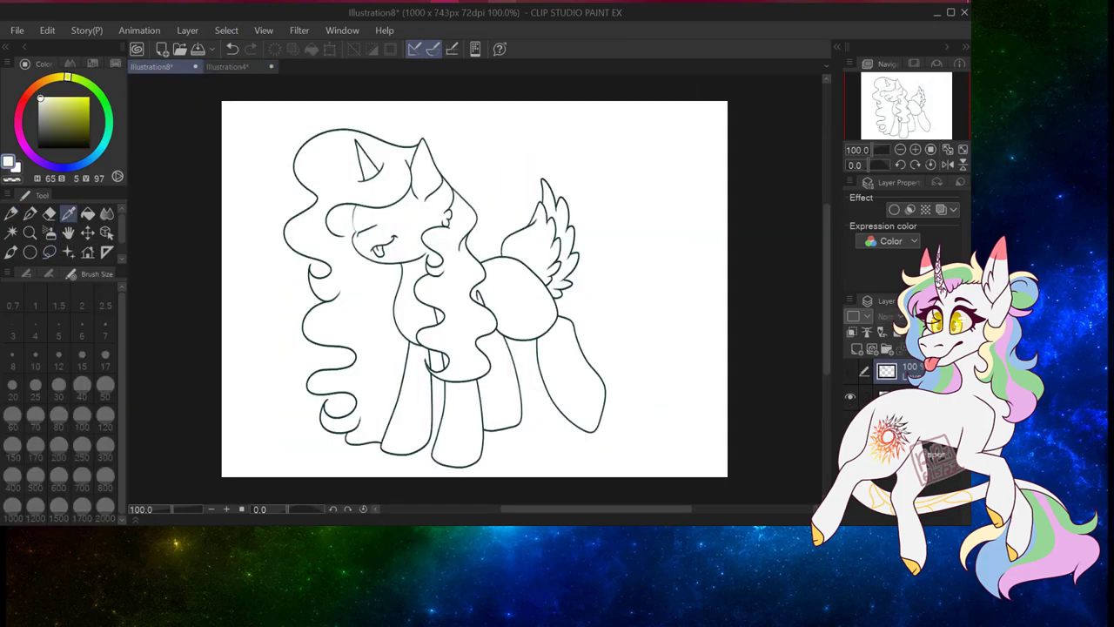
left_click(423, 399)
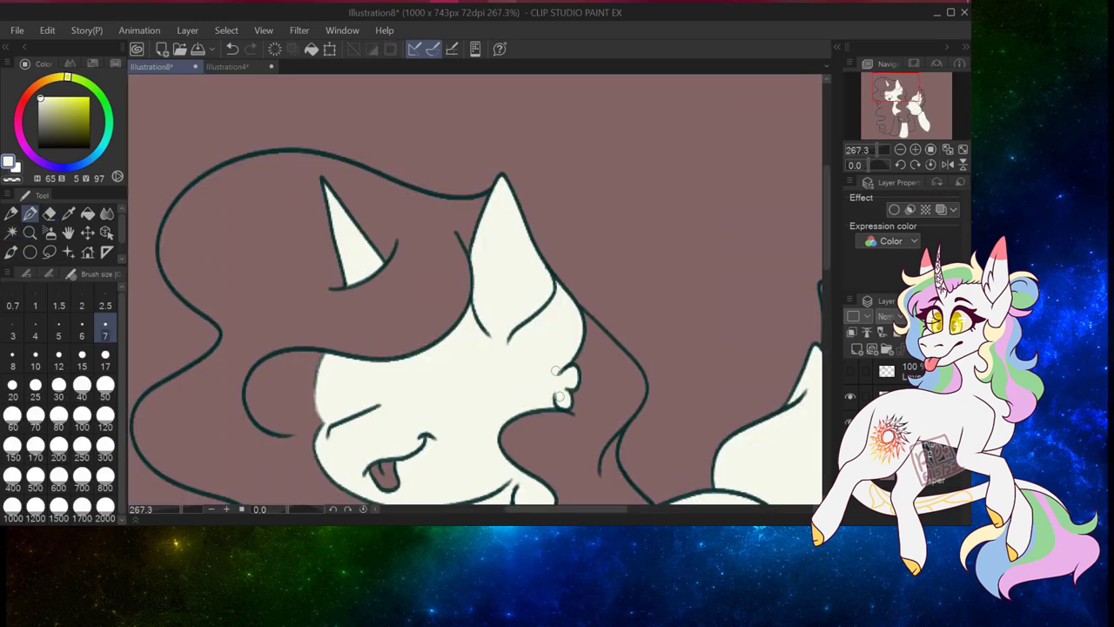
scroll(555, 371, "down", 8)
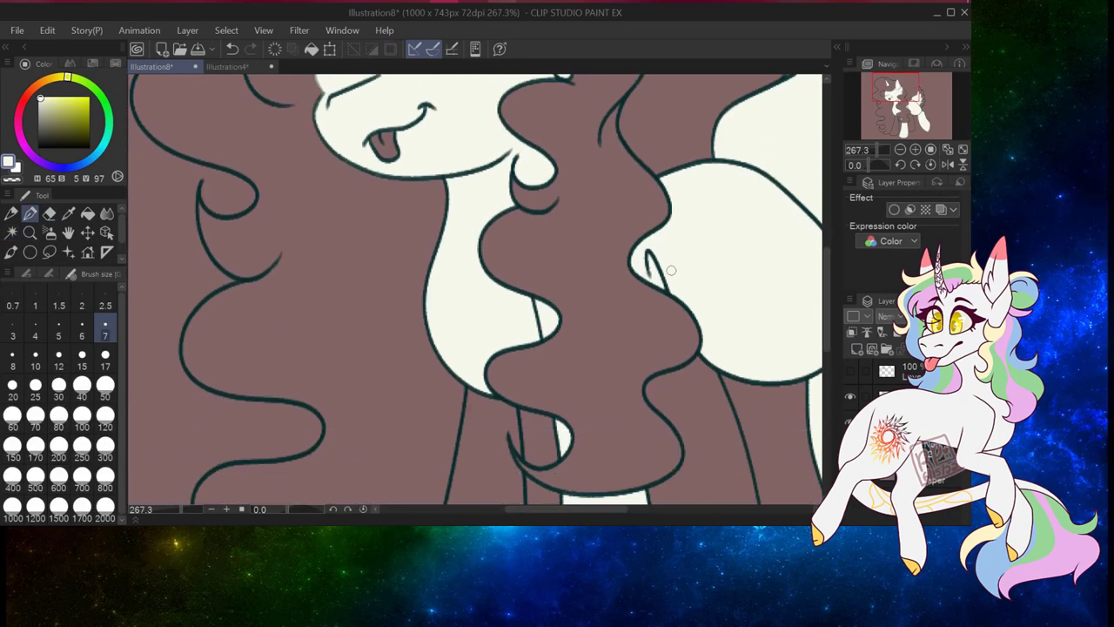
scroll(556, 348, "up", 4)
scroll(556, 330, "right", 5)
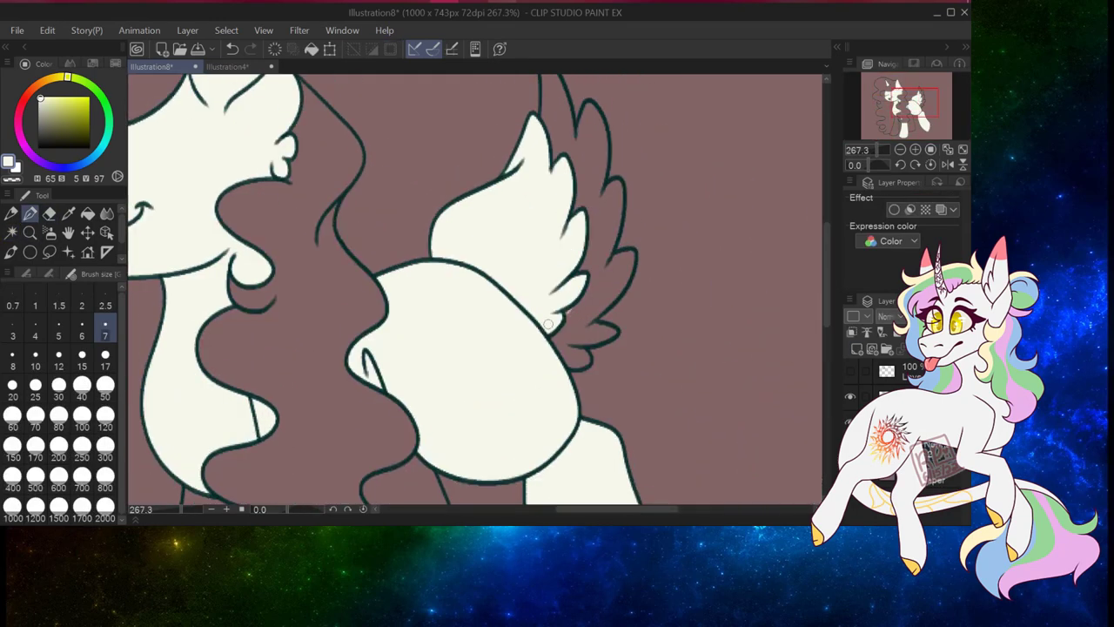
Sample the darker cream from the reference drawing and fill the far front and far hind legs with it
left_click(251, 69)
left_click(151, 66)
key("w")
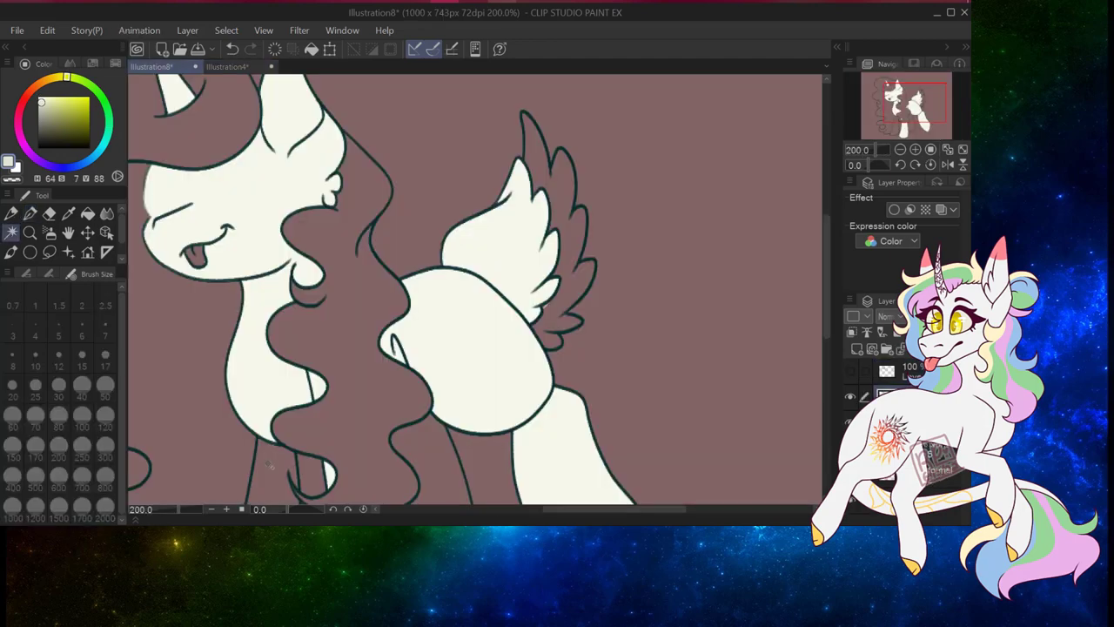
scroll(435, 305, "down", 1)
left_click(435, 331)
left_click(253, 366, "shift")
left_click(422, 494)
key("ctrl+d")
key("p")
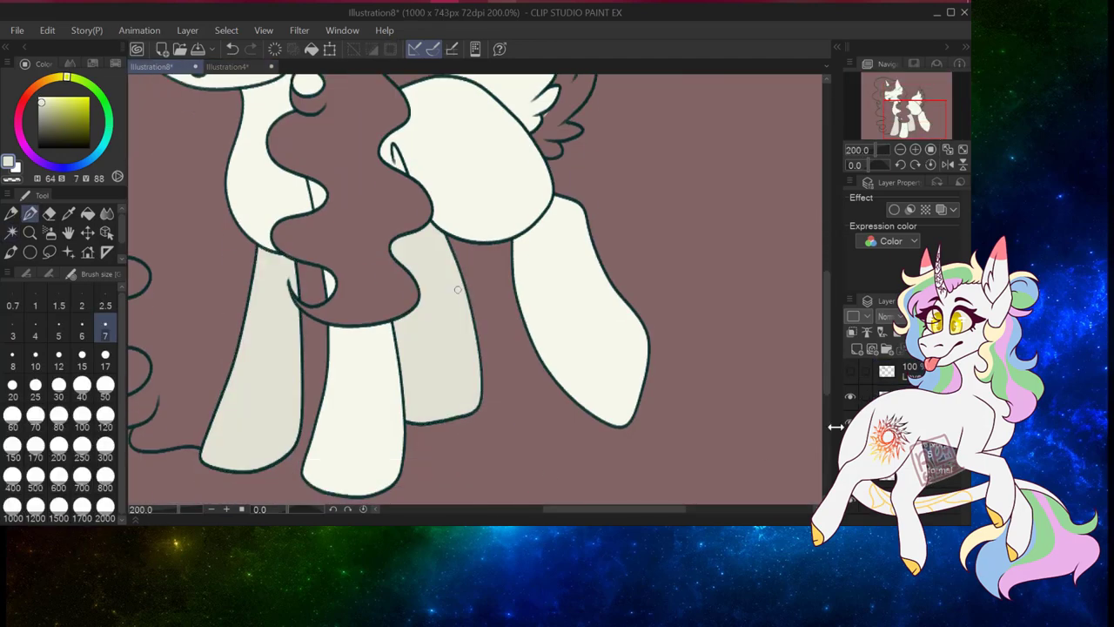
Check the reference drawing and fill the far wing's feathers with white
key("e")
scroll(823, 305, "up", 5)
key("ctrl+Tab")
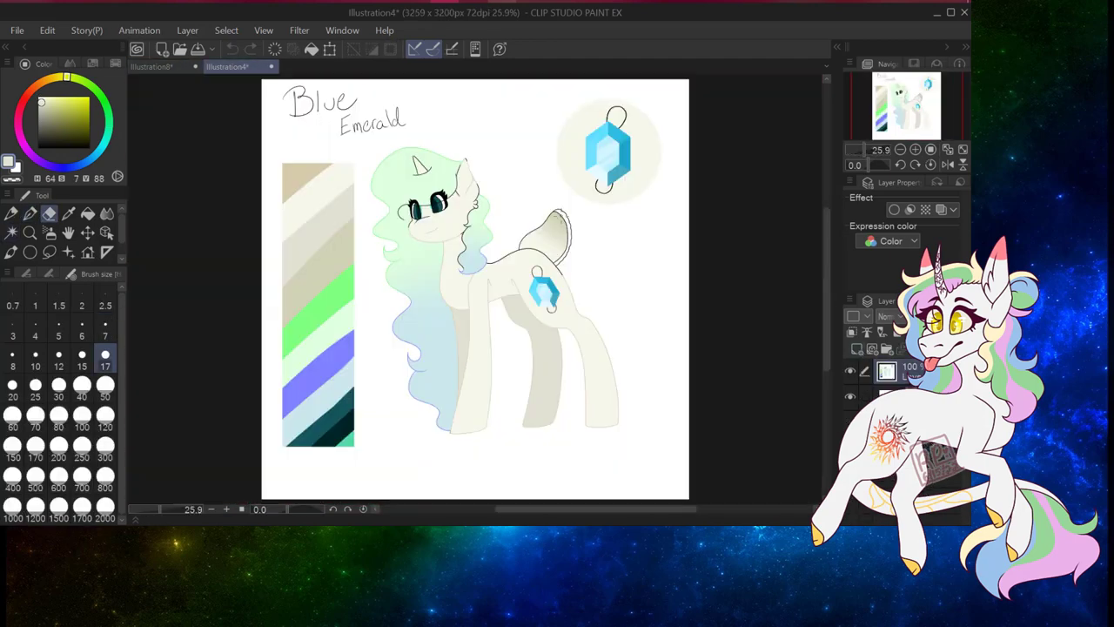
key("ctrl+Tab")
key("p")
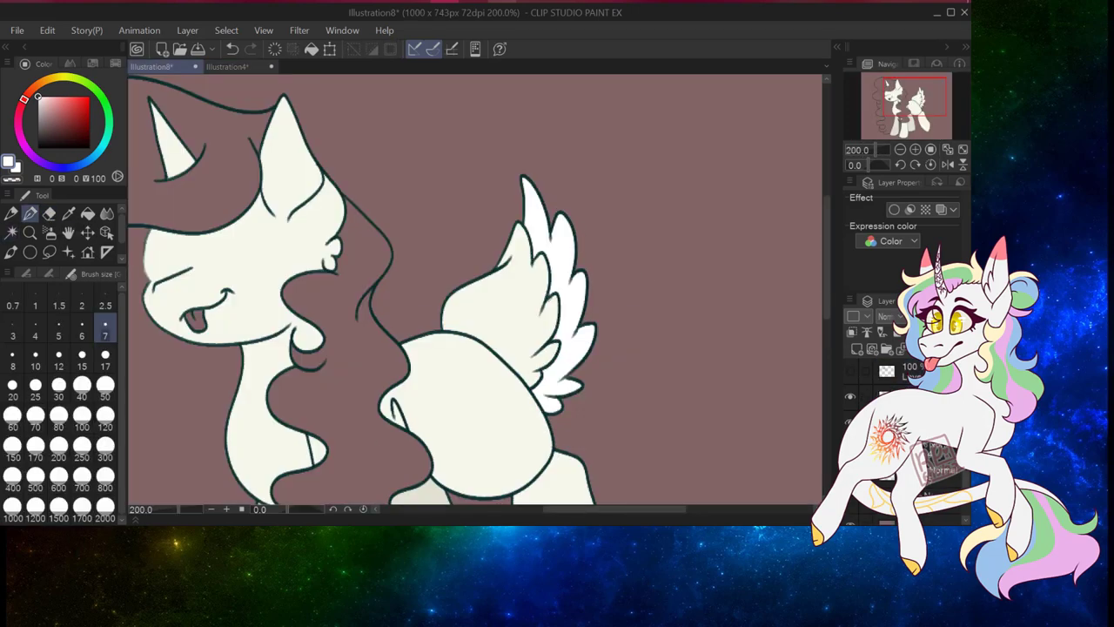
key("alt+Tab")
key("alt+Tab")
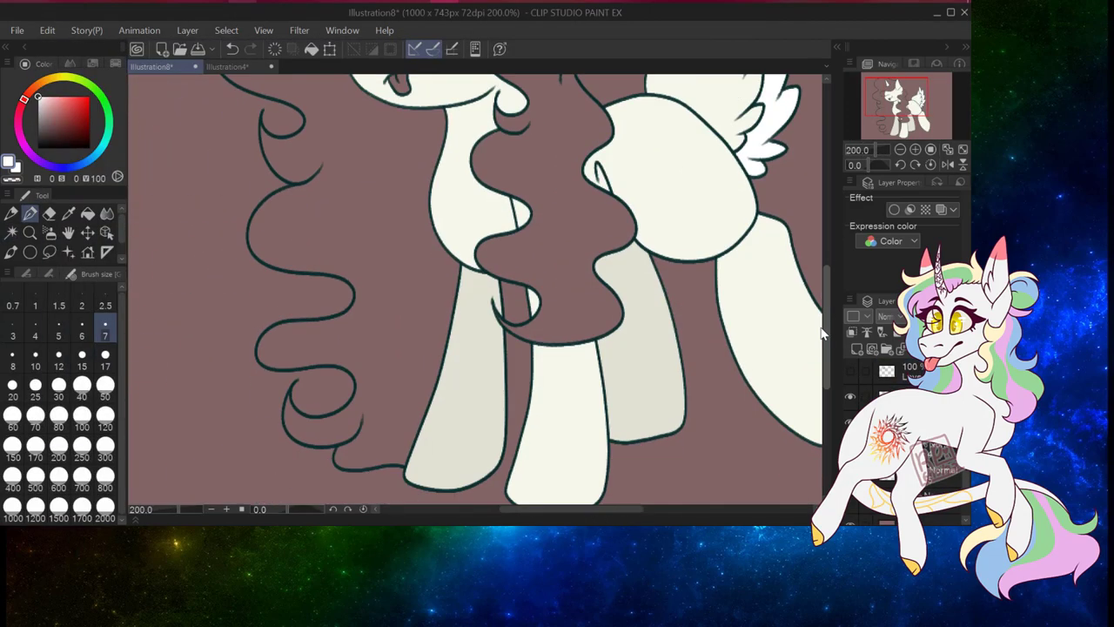
Select the mane areas and fill them with the light green from the reference drawing
scroll(475, 288, "up", 3)
scroll(474, 288, "down", 5)
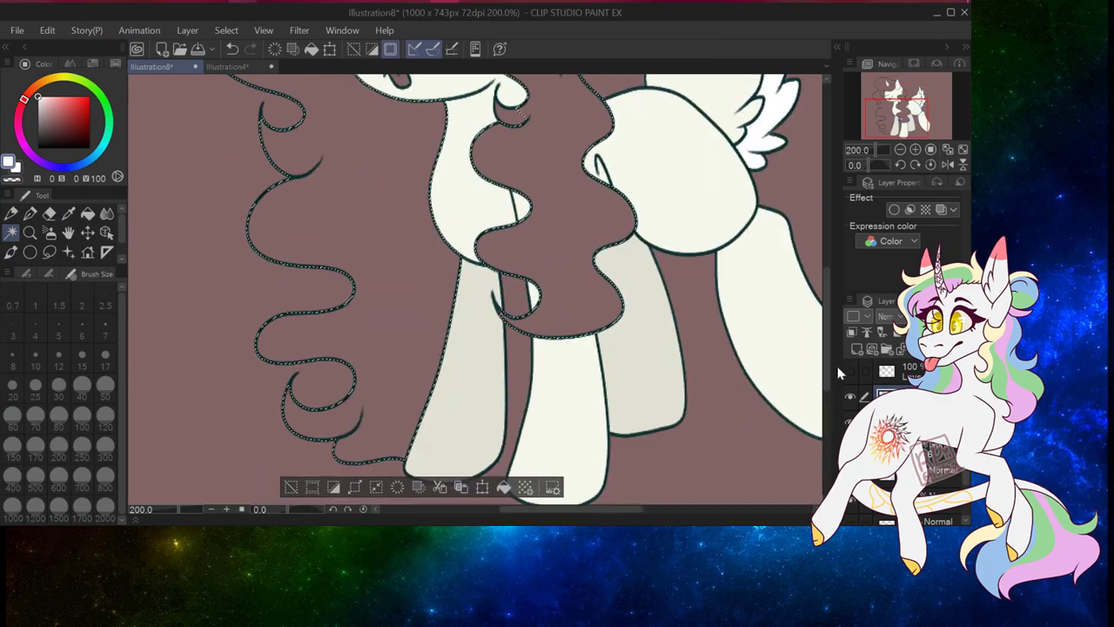
key("ctrl+Tab")
key("ctrl+Tab")
left_click(31, 214)
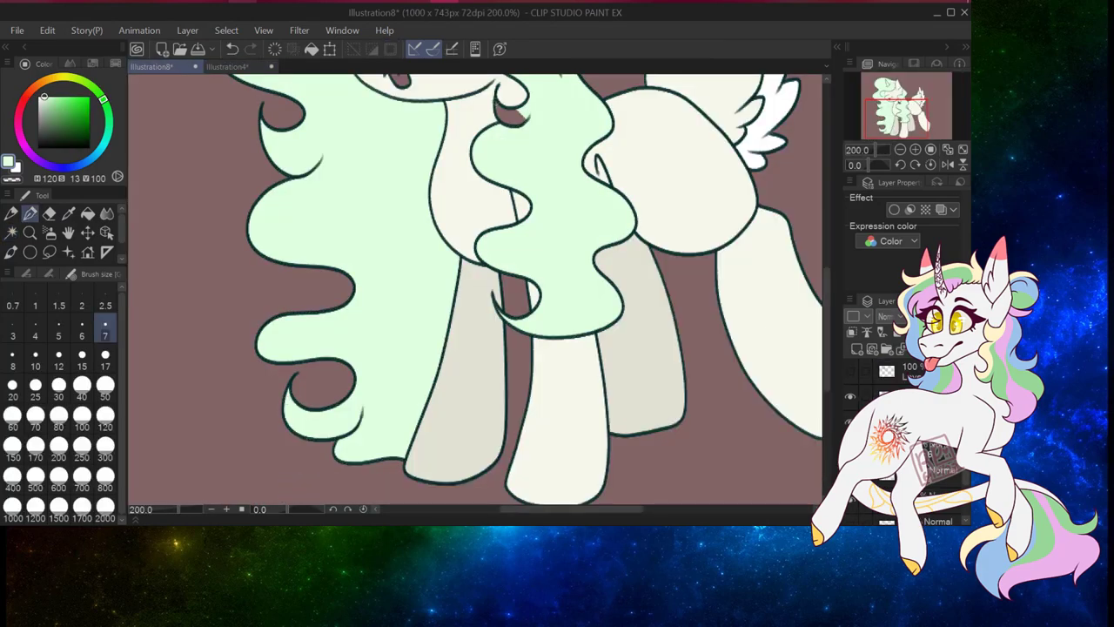
Paint the lower half of the mane with the reference's light blue at brush size 50 and blend it into the green
scroll(457, 131, "up", 5)
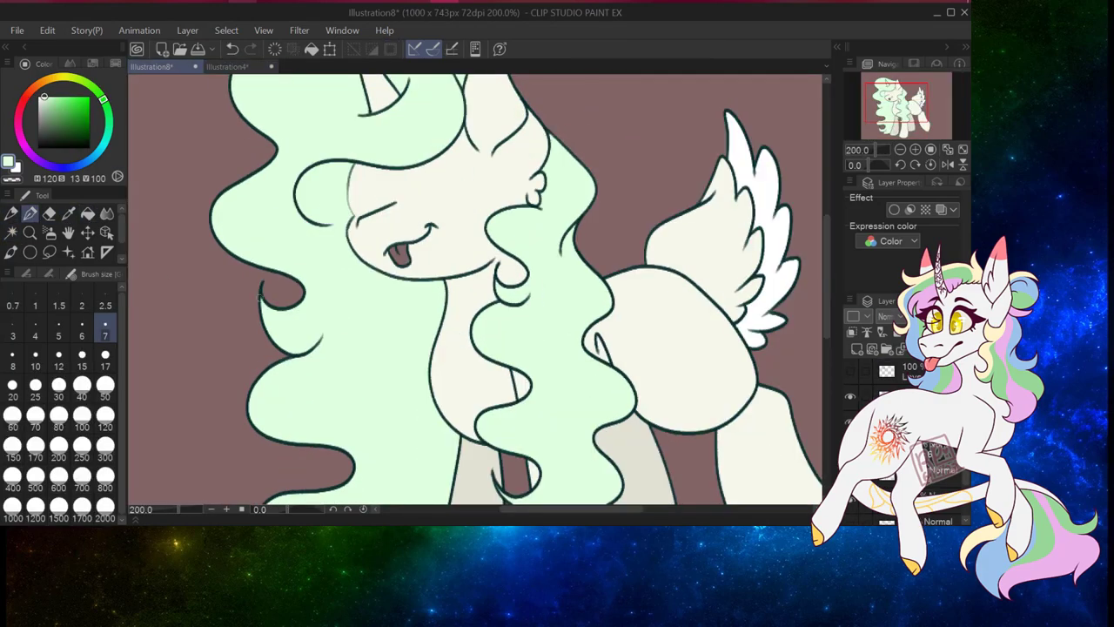
scroll(458, 149, "down", 5)
left_click(228, 67)
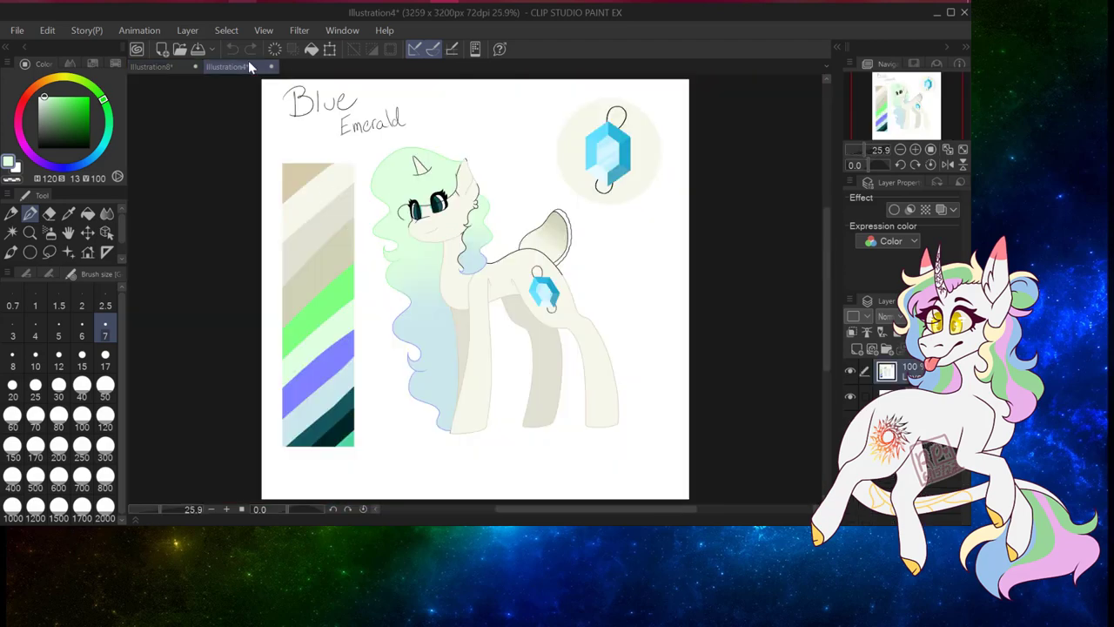
key("ctrl+Tab")
left_click(228, 67)
key("ctrl+Tab")
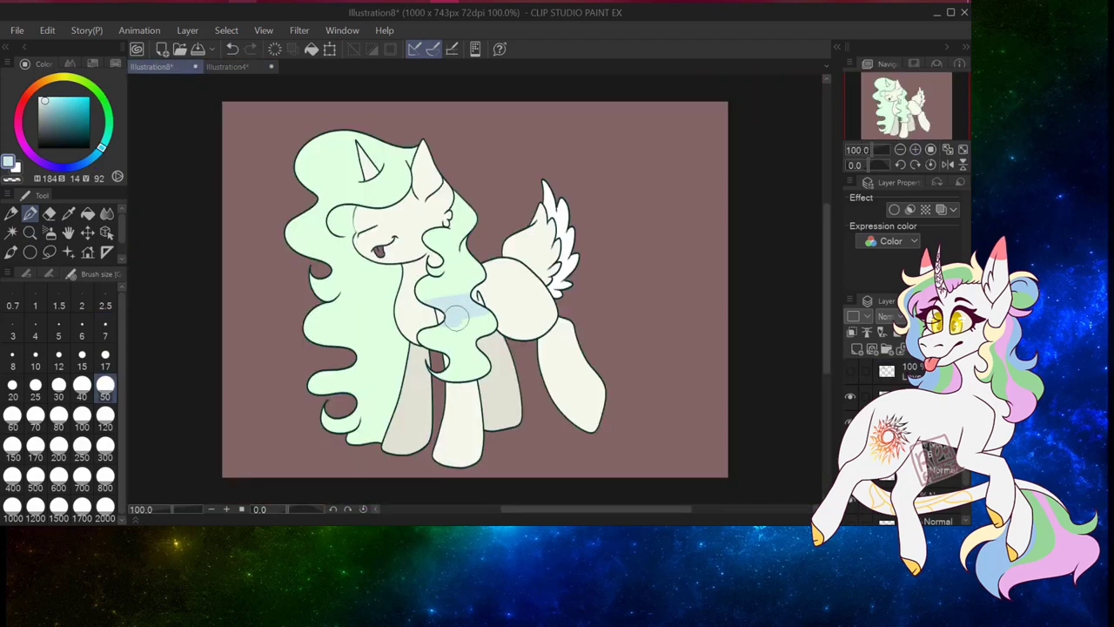
key("ctrl+Tab")
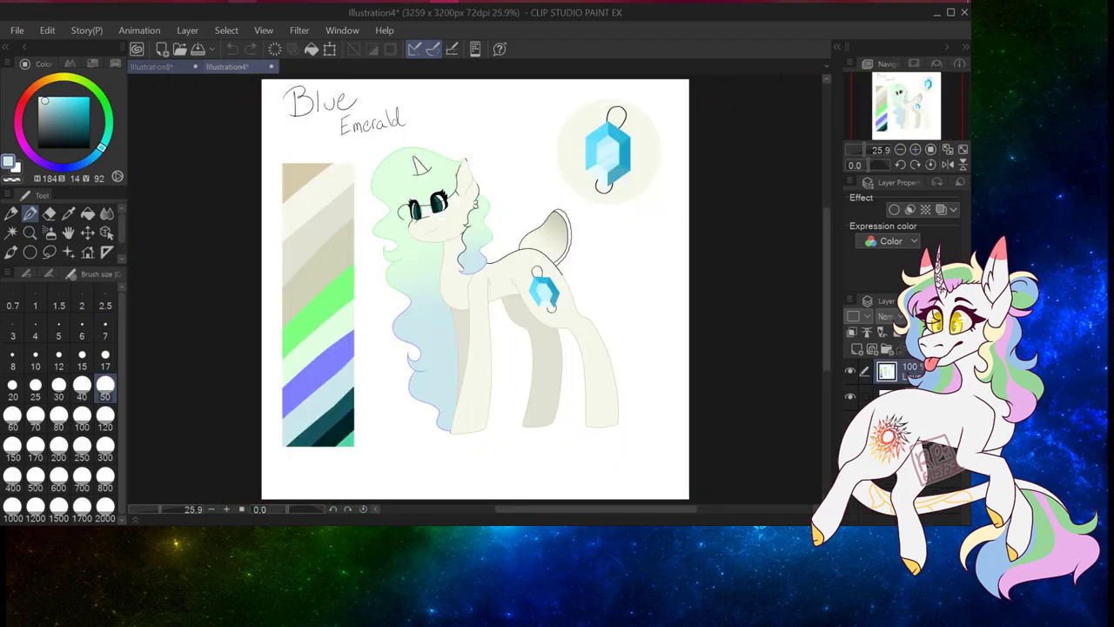
key("ctrl+Tab")
mouse_move(309, 304)
left_mouse_down()
mouse_move(397, 306)
mouse_move(321, 330)
mouse_move(344, 370)
left_mouse_up()
left_click_drag(364, 406, 386, 336)
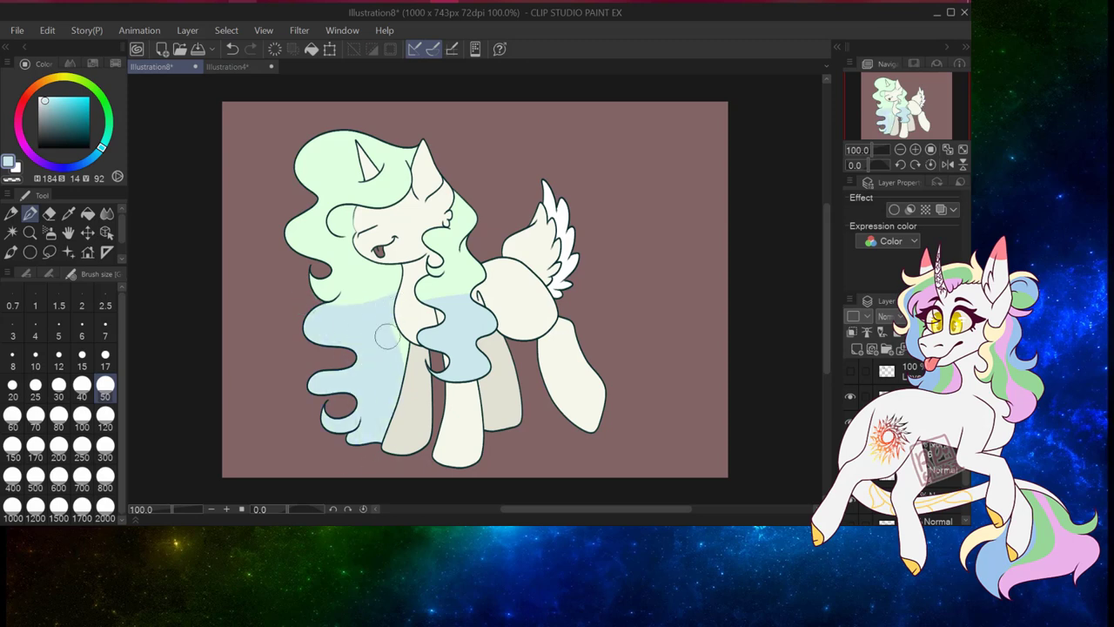
Shade the near wing's feathers with beige sampled from the reference, clipped to the base colour, and blend it into the cream
key("ctrl+Tab")
left_click(492, 189, "alt")
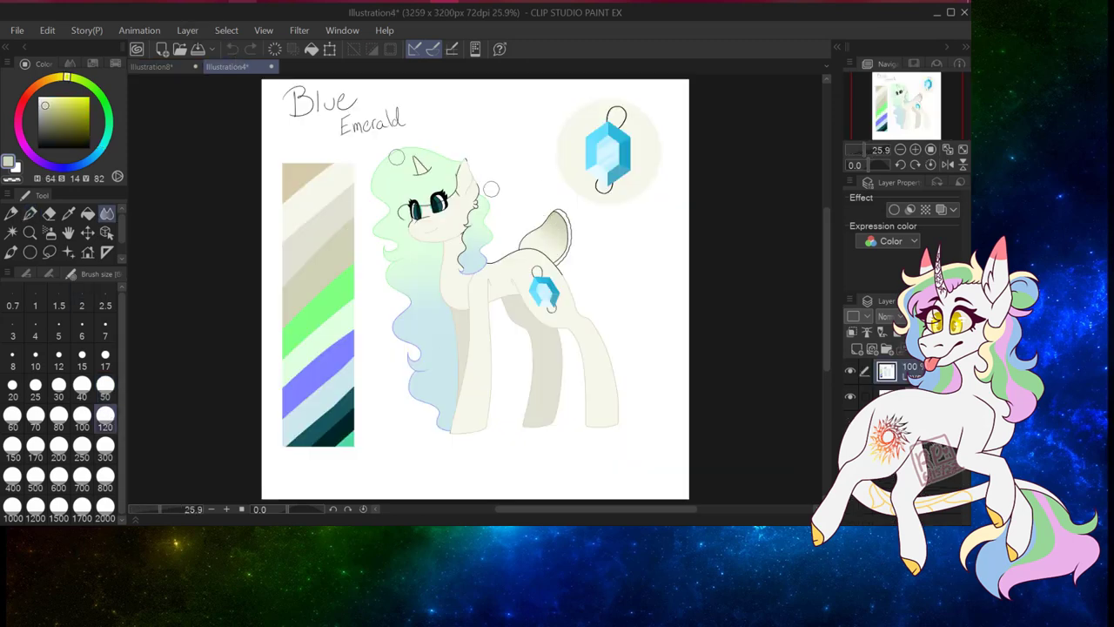
key("ctrl+Tab")
left_click(853, 333)
key("p")
scroll(557, 235, "up", 5)
left_click_drag(375, 409, 322, 213)
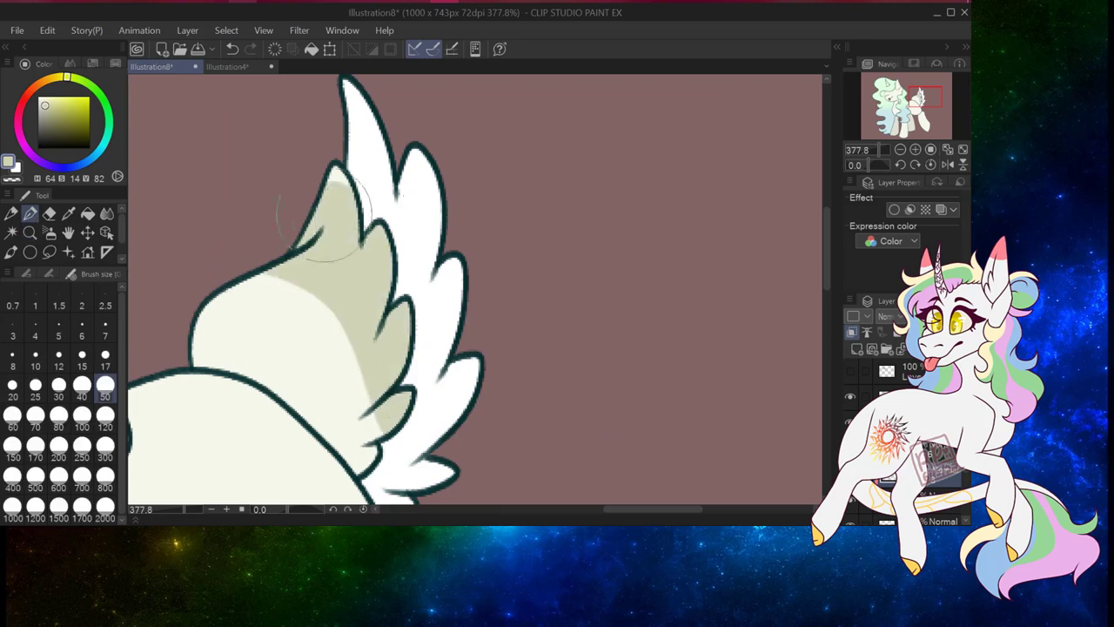
key("ctrl+z")
key("ctrl+0")
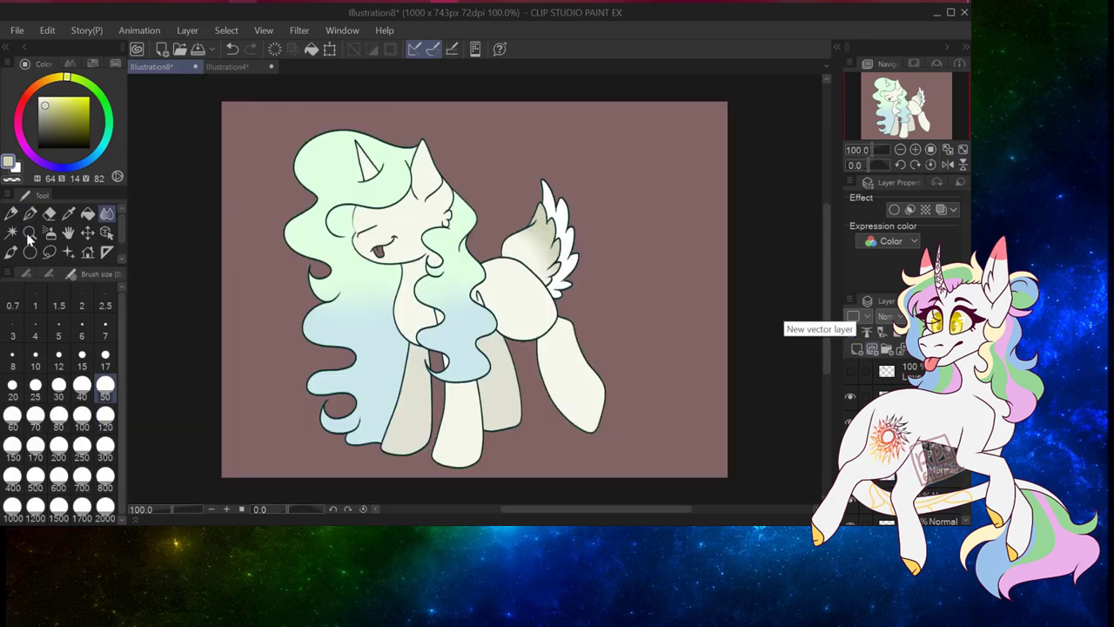
Paint the tongue light orange (H38 S44 V100) and erase the excess around its outline
scroll(400, 248, "up", 8)
left_click(62, 90)
left_click_drag(63, 87, 47, 79)
key("p")
mouse_move(473, 286)
left_mouse_down()
mouse_move(416, 306)
mouse_move(383, 270)
left_mouse_up()
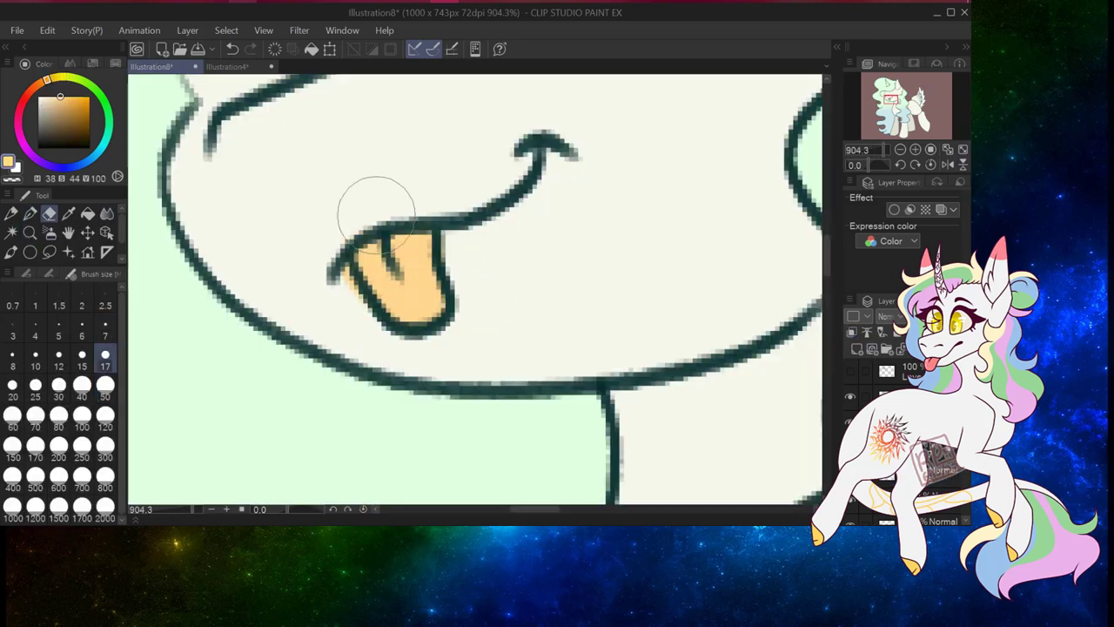
left_click(962, 150)
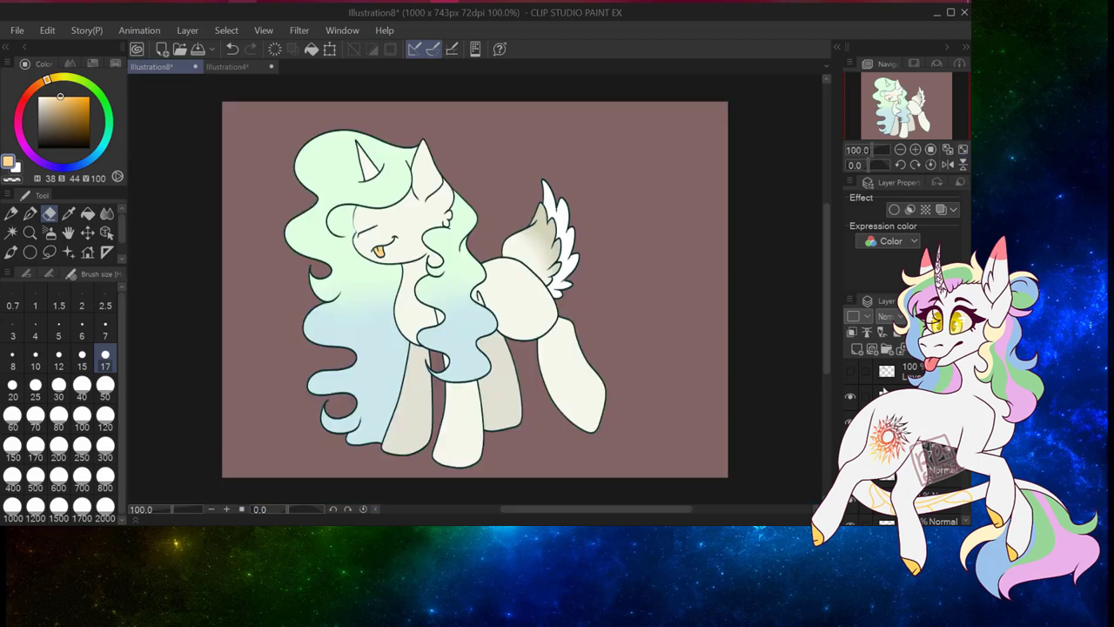
Add a new shading layer for the far legs and set its blending mode to Multiply
key("ctrl+shift+n")
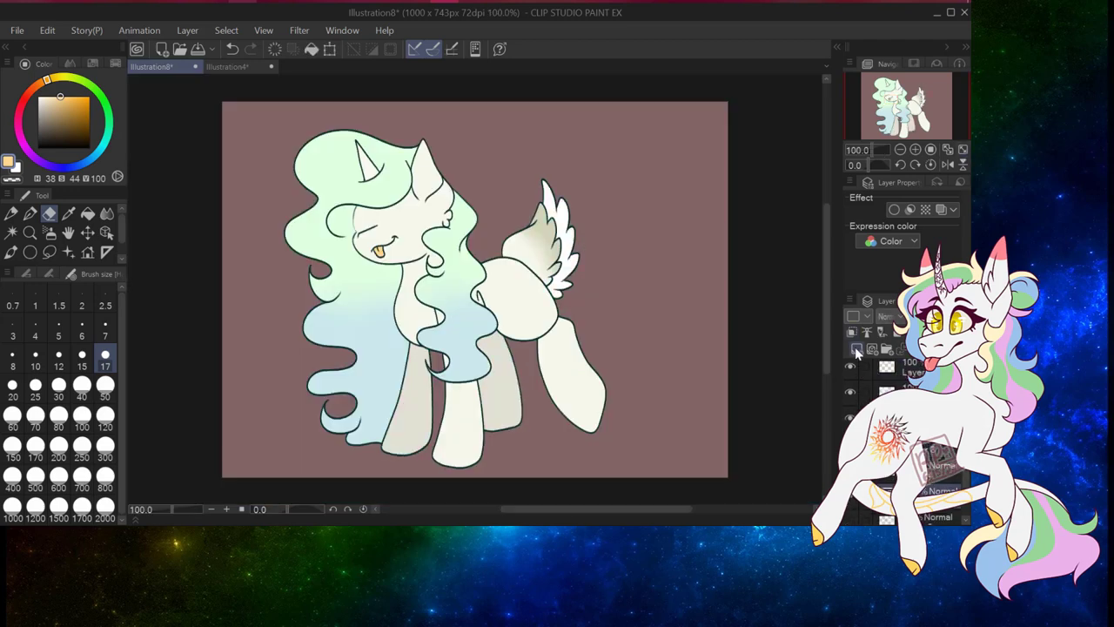
left_click(887, 316)
left_click(897, 60)
Paint dark red (H356 S100 V31) shadows along the inner edges of both far legs at brush size 50
scroll(518, 446, "up", 3)
left_click_drag(47, 79, 22, 102)
left_click(89, 131)
key("p")
left_click_drag(301, 225, 327, 338)
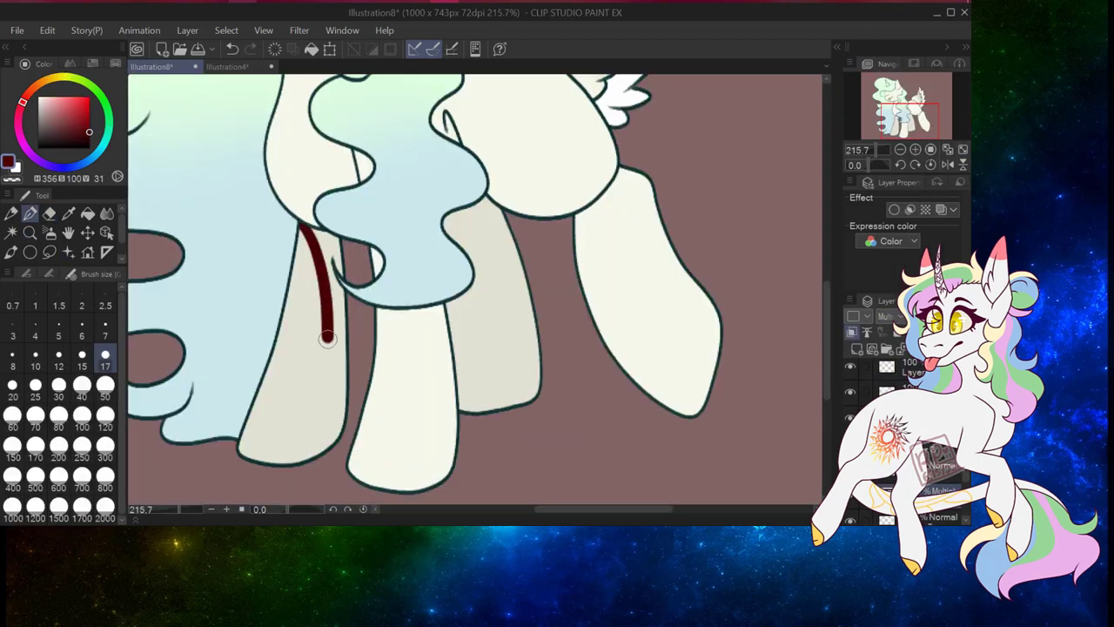
key("ctrl+z")
left_click(105, 396)
left_click_drag(318, 235, 266, 439)
mouse_move(470, 217)
left_mouse_down()
mouse_move(497, 365)
mouse_move(483, 200)
left_mouse_up()
Blend the far legs' shadows into the base and change their color to dark purple (H275 S100 V31)
key("j")
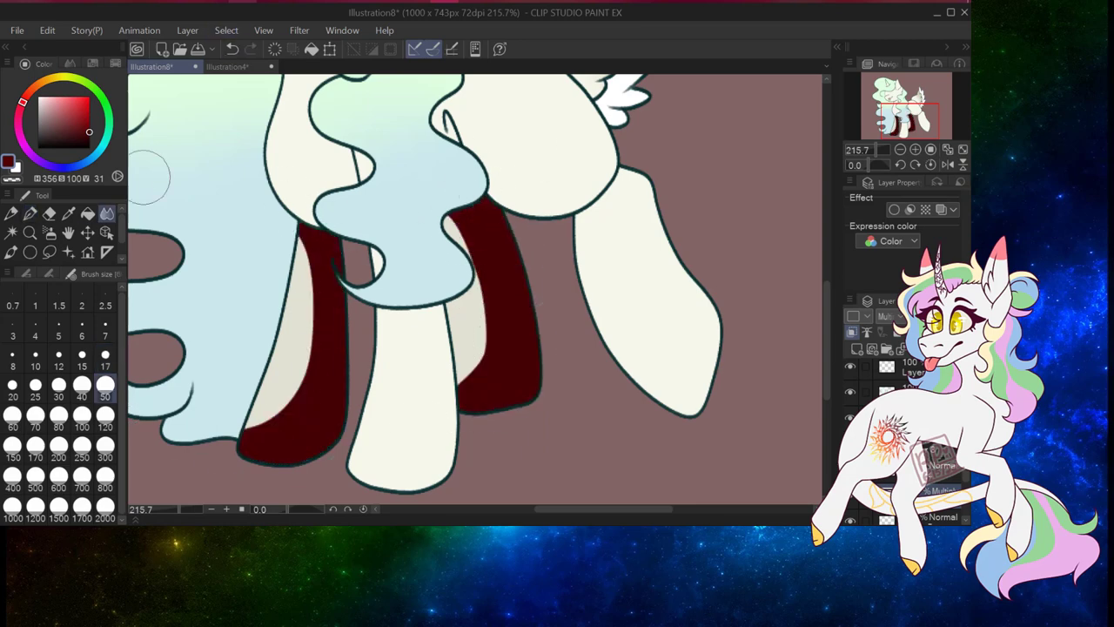
left_click_drag(313, 235, 368, 249)
left_click_drag(470, 217, 487, 383)
mouse_move(22, 102)
left_mouse_down()
mouse_move(48, 79)
mouse_move(17, 113)
mouse_move(37, 159)
left_mouse_up()
Set the body shading layer to Multiply and paint dark purple shadows on the near front leg and neck
left_click(888, 316)
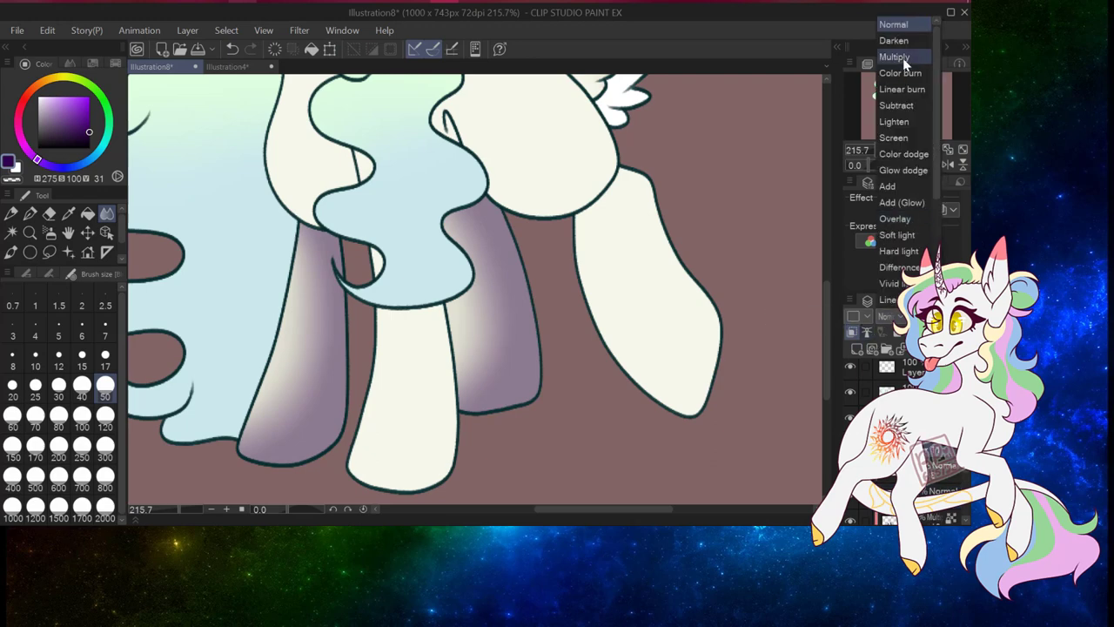
left_click(905, 63)
key("p")
left_click_drag(426, 306, 418, 492)
scroll(405, 349, "up", 3)
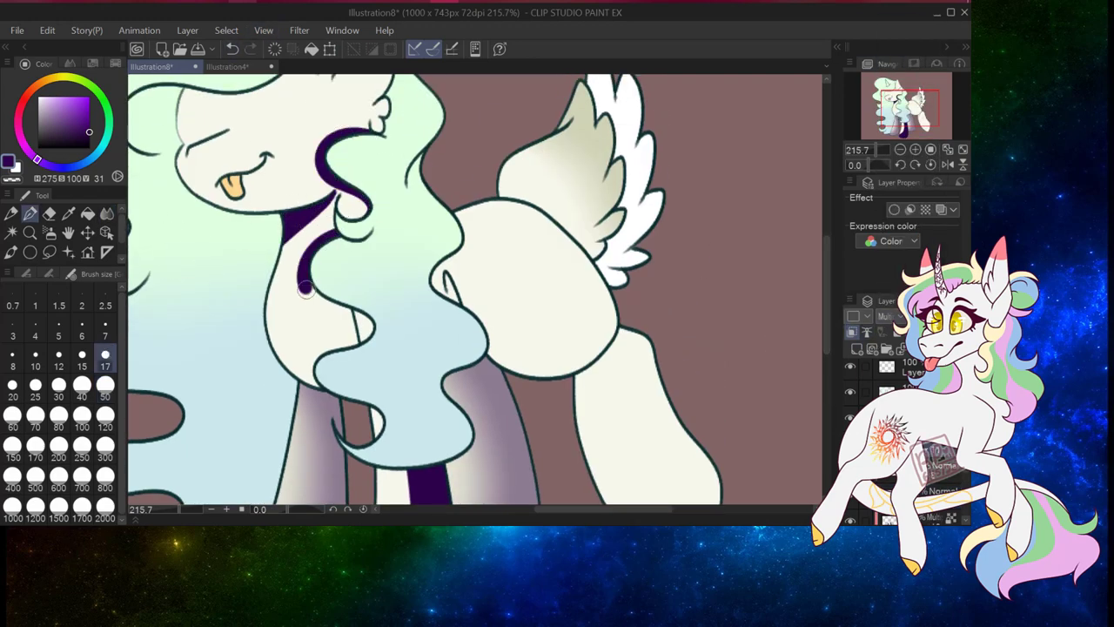
Paint dark purple shadow along the back and rump, and erase the spill onto the wing and hind leg
left_click_drag(442, 275, 460, 301)
scroll(459, 301, "down", 2)
left_click_drag(440, 178, 600, 278)
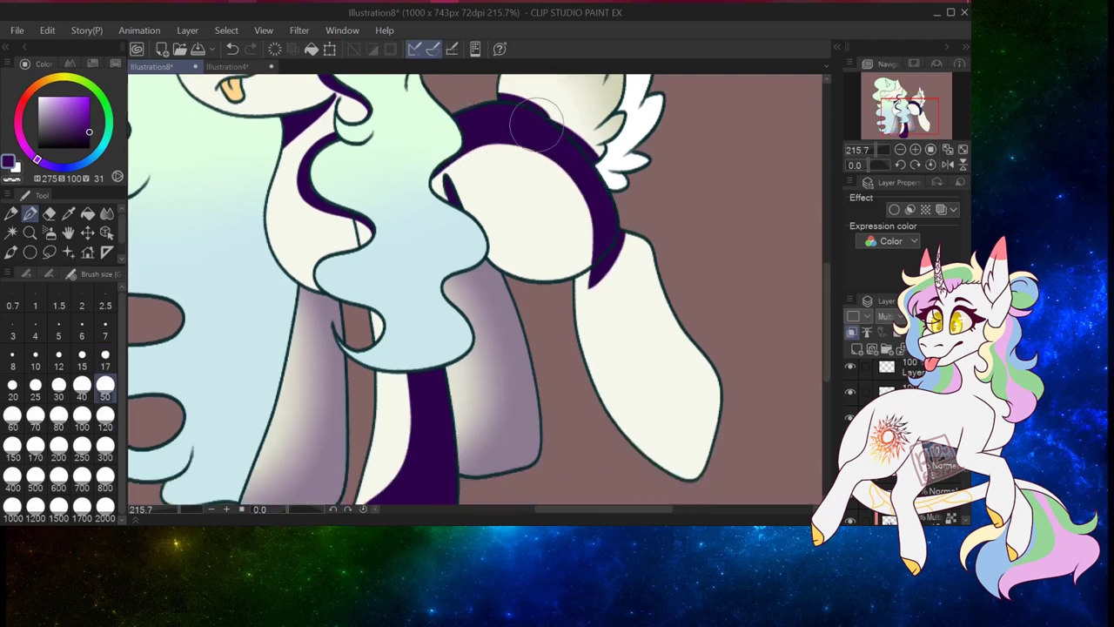
key("e")
mouse_move(452, 148)
left_mouse_down()
mouse_move(557, 97)
mouse_move(462, 109)
left_mouse_up()
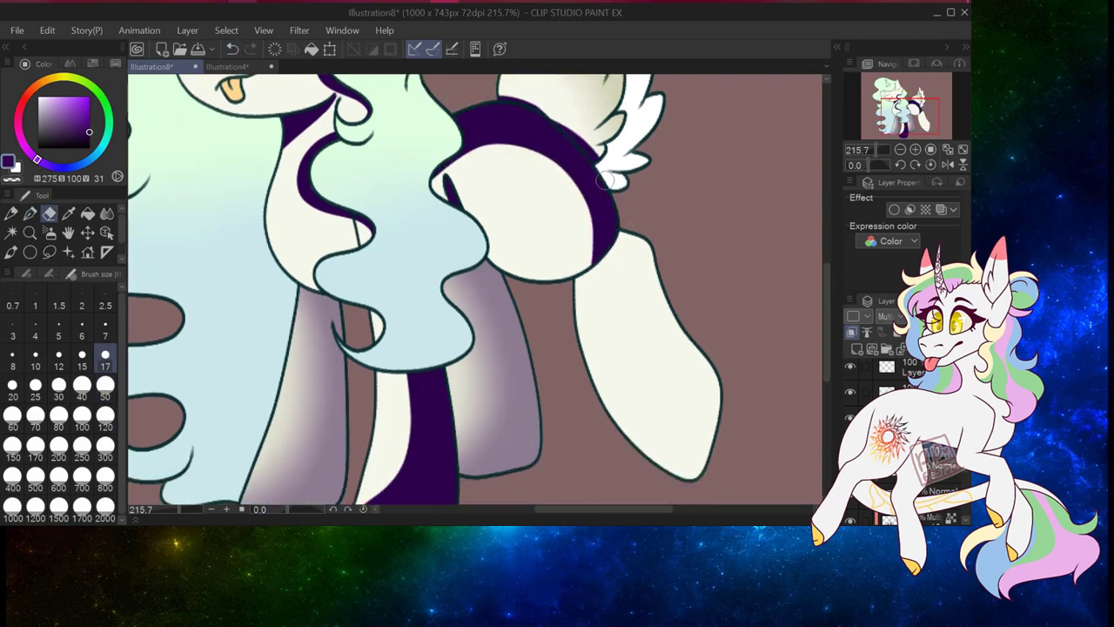
Paint a dark purple shadow down the rear side of the raised hind leg at brush size 50
key("p")
left_click_drag(618, 234, 687, 452)
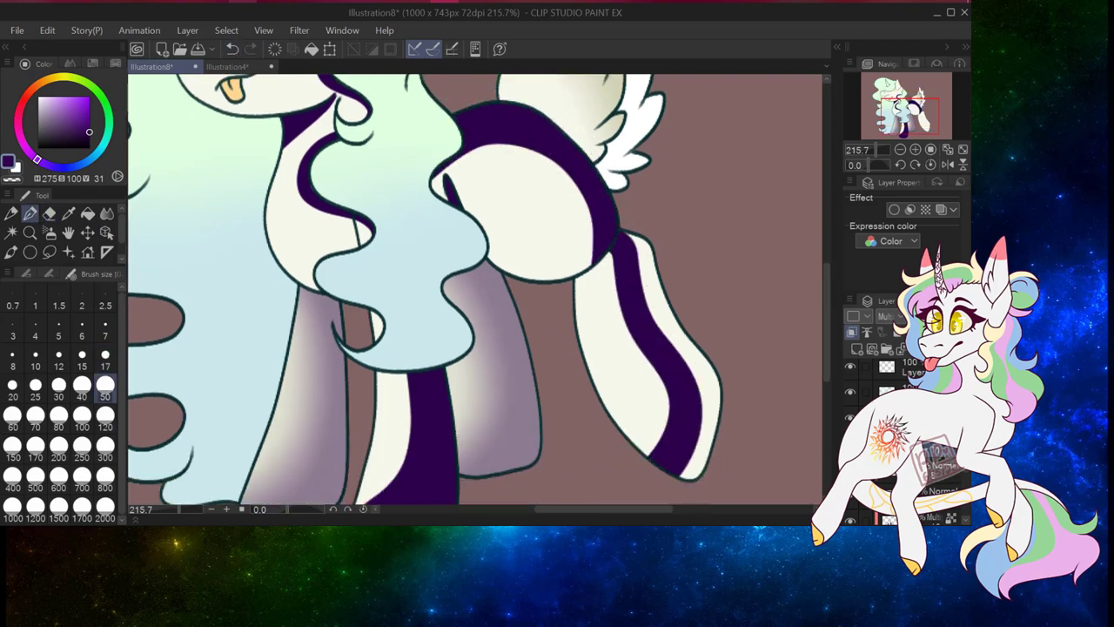
left_click_drag(662, 305, 644, 244)
Blend the purple shadows on the neck, back, rump and hind leg softly into the cream coat
key("j")
mouse_move(309, 96)
left_mouse_down()
mouse_move(302, 150)
mouse_move(360, 245)
left_mouse_up()
scroll(534, 148, "up", 2)
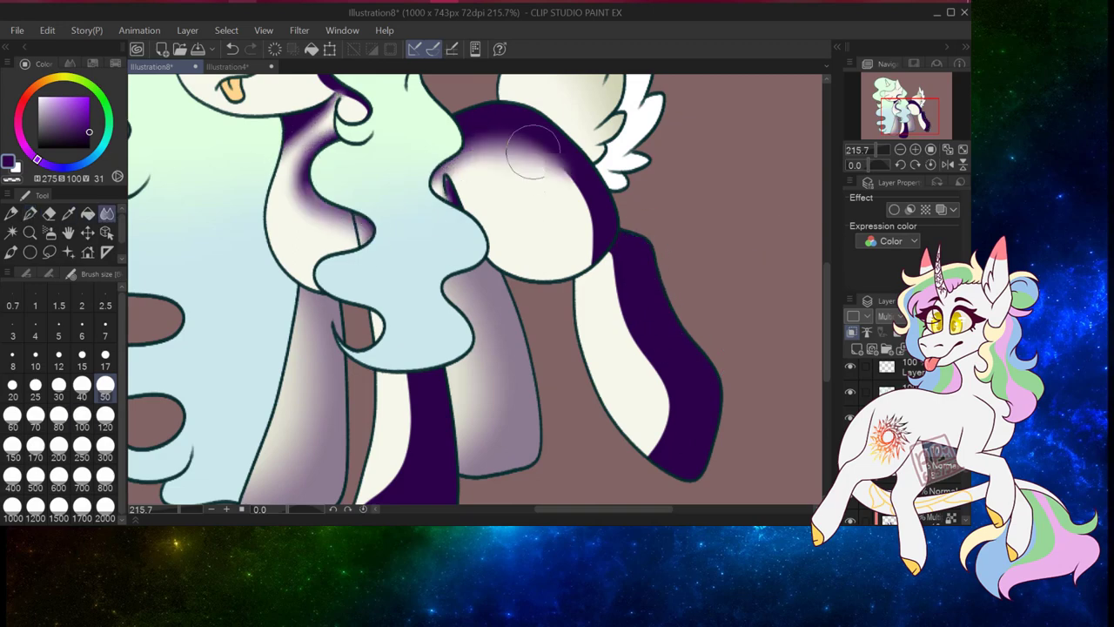
scroll(635, 249, "down", 1)
Shade the cheek, ear base and horn with dark purple
scroll(635, 249, "up", 3)
mouse_move(391, 117)
left_mouse_down()
mouse_move(356, 196)
mouse_move(300, 227)
left_mouse_up()
key("p")
left_click_drag(366, 148, 296, 230)
scroll(348, 261, "up", 3)
left_click_drag(195, 200, 228, 261)
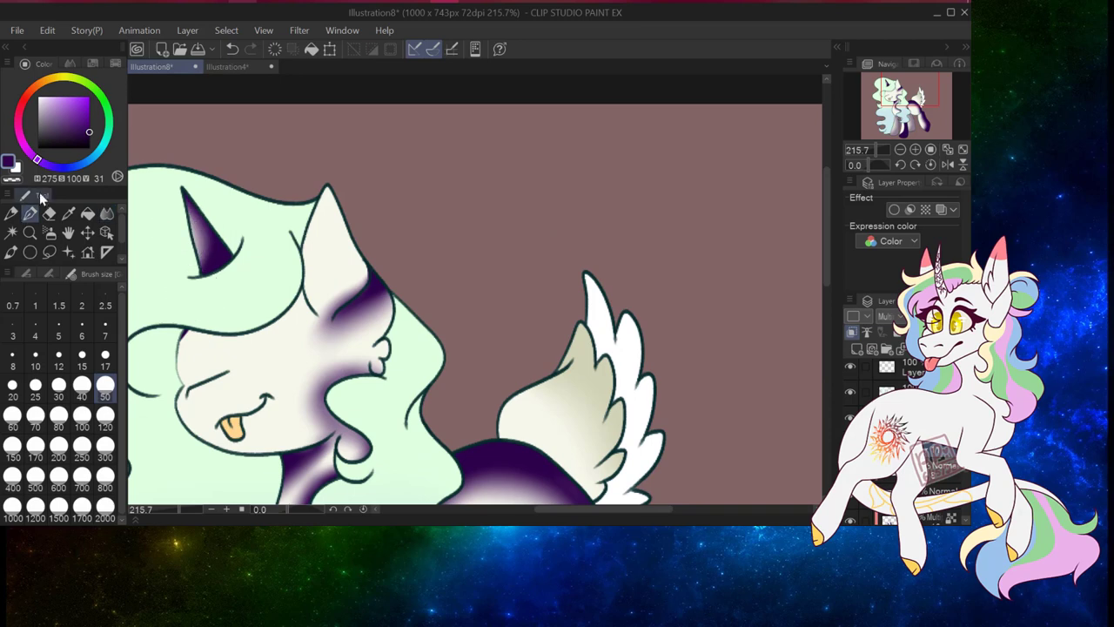
Shade the ear and the forehead beneath the fringe with dark purple and blend it into the face
left_click_drag(305, 187, 366, 278)
left_click_drag(313, 213, 370, 291)
scroll(349, 261, "down", 3)
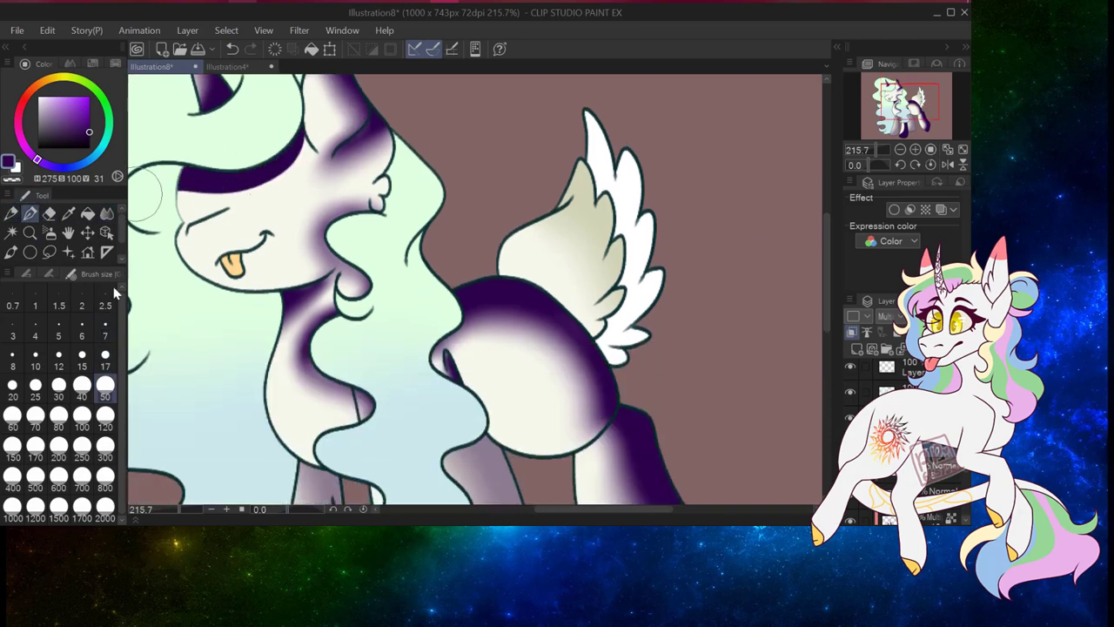
key("j")
left_click_drag(314, 144, 143, 207)
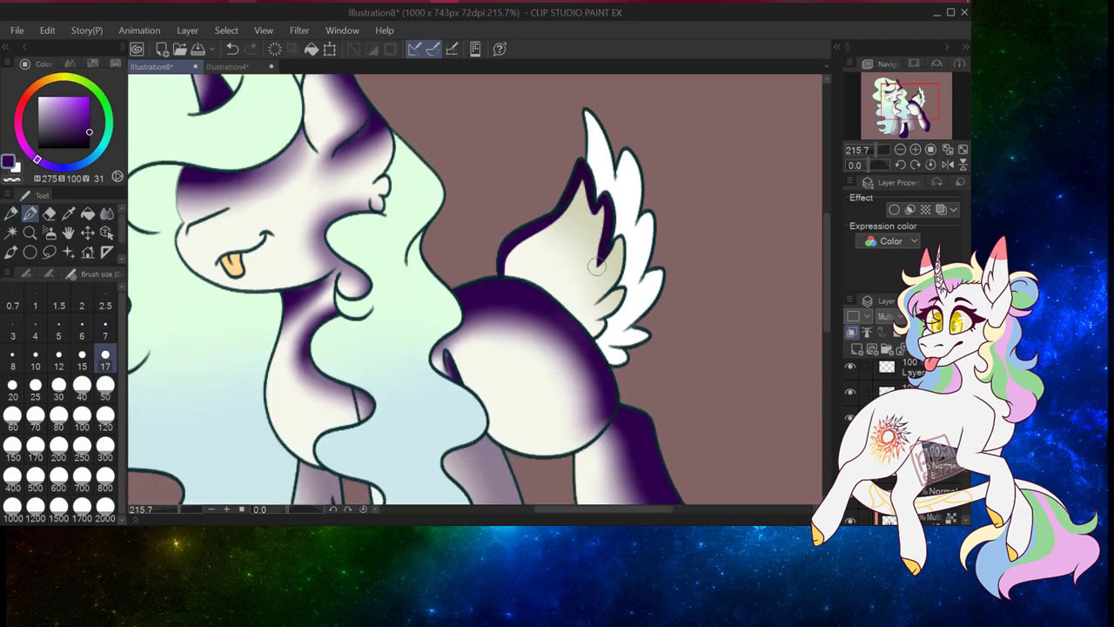
Paint dark purple along the near wing's edges at brush size 17 and blend it into the feathers
left_click_drag(601, 331, 522, 226)
left_click_drag(609, 182, 601, 288)
left_click_drag(618, 349, 540, 297)
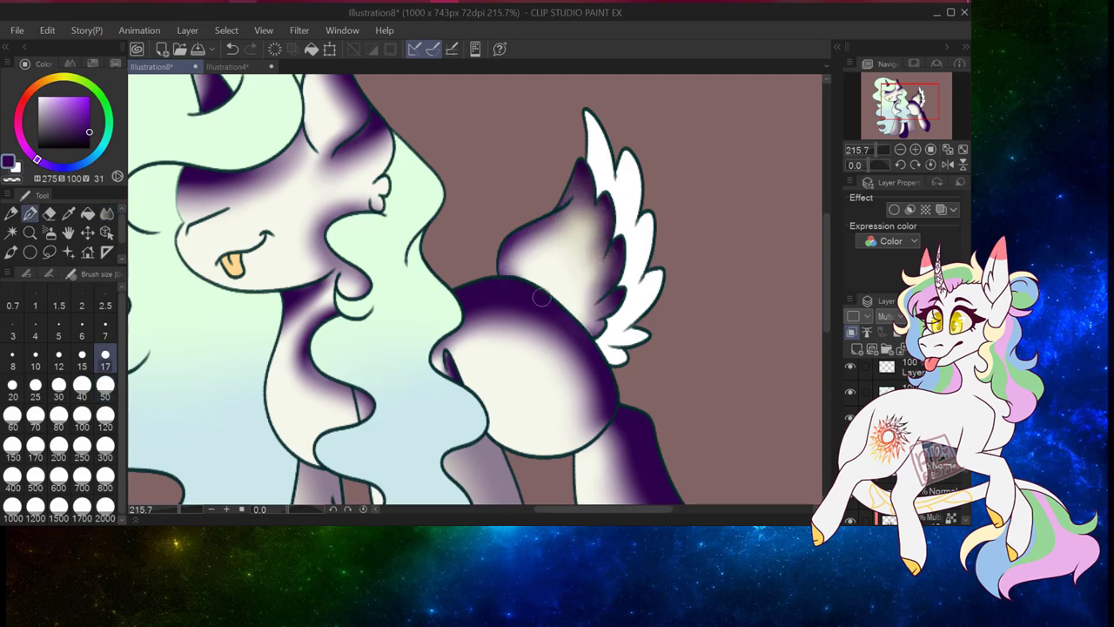
key("j")
Blend the near front leg's shadow at brush size 50 and lighten the body's purple shading
key("ctrl+alt+0")
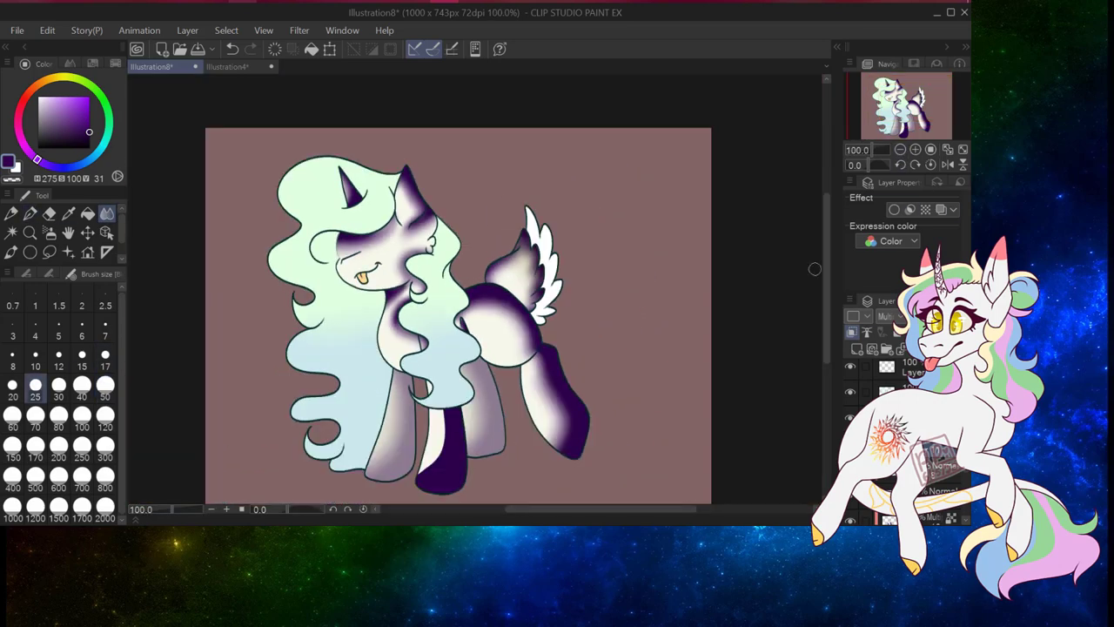
left_click(106, 384)
left_click_drag(574, 365, 444, 453)
key("ctrl+z")
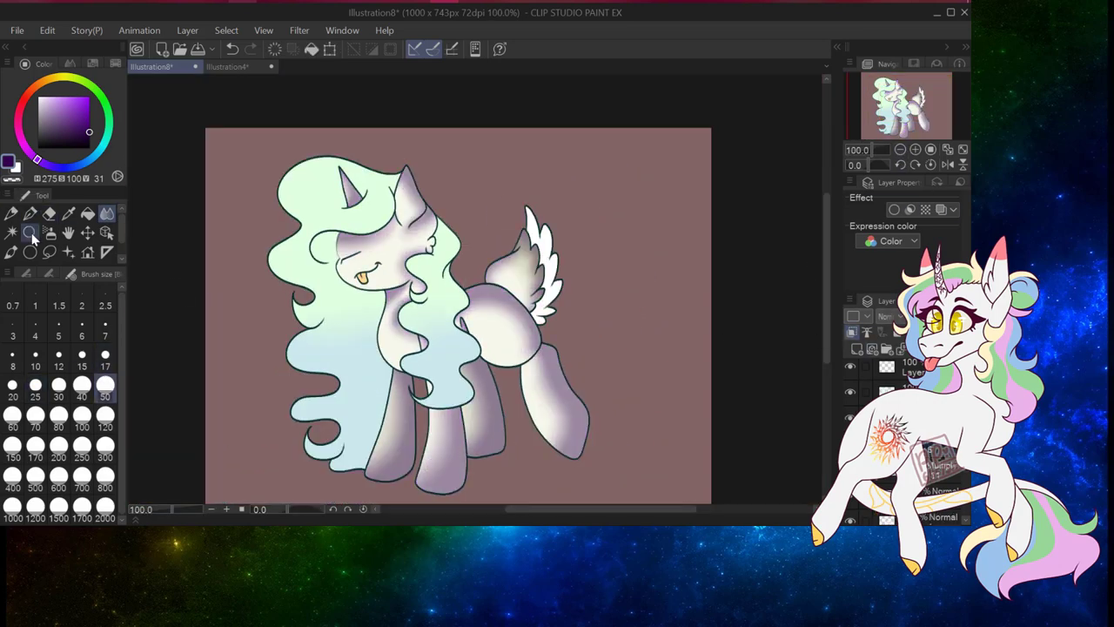
Paint dark purple along the far wing's feather edges and blend it into the white at brush size 50
scroll(526, 213, "up", 3)
key("p")
key("j")
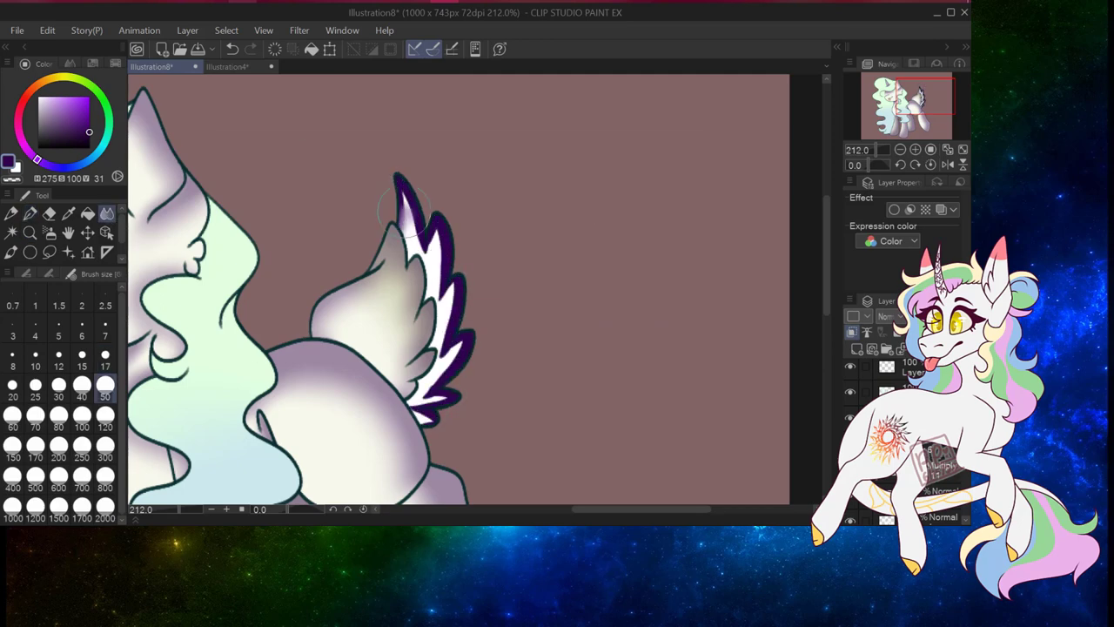
mouse_move(402, 193)
left_mouse_down()
mouse_move(436, 270)
mouse_move(440, 367)
mouse_move(430, 427)
left_mouse_up()
key("ctrl+alt+0")
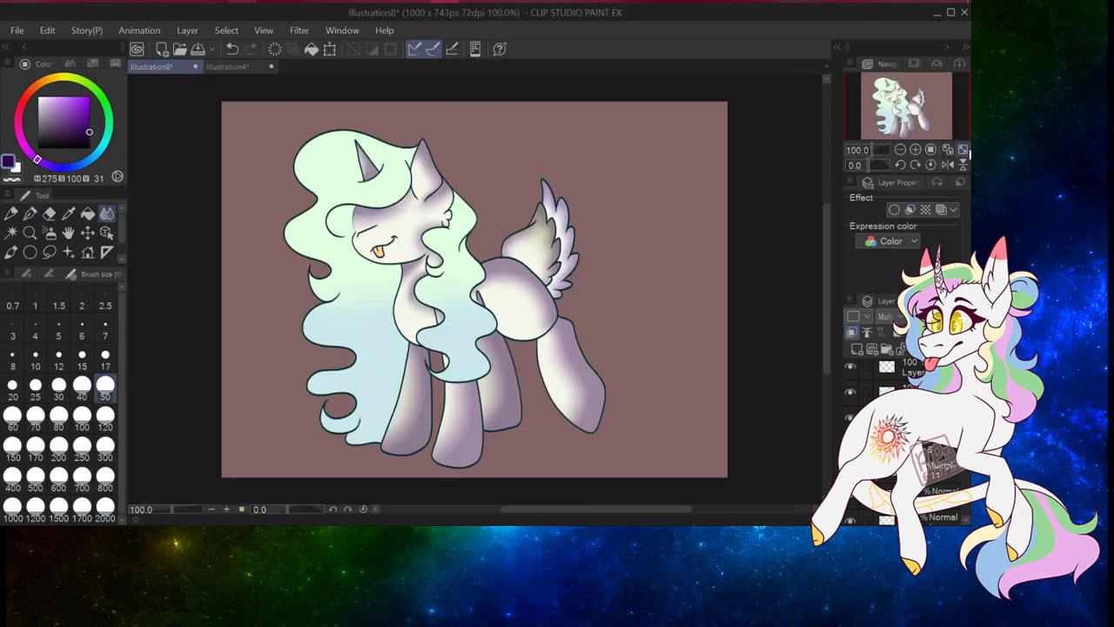
Copy the blue gem mark from the reference drawing, paste it into the pony illustration and scale it onto the haunch
left_click(227, 66)
left_click_drag(557, 95, 661, 201)
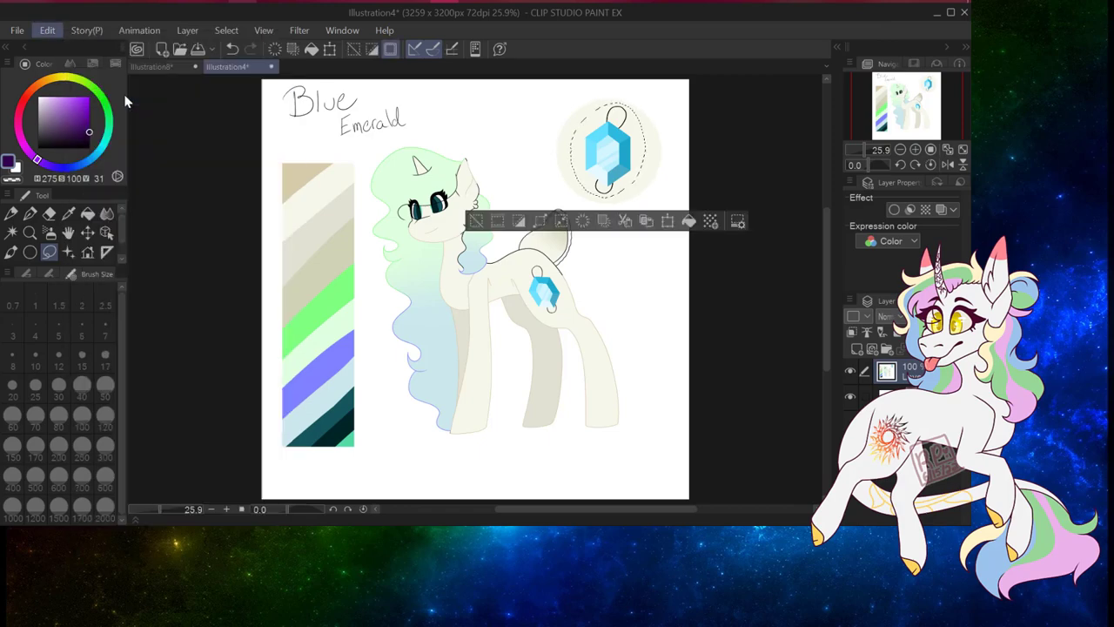
left_click(152, 66)
left_click(47, 29)
left_click(106, 129)
left_click_drag(626, 470, 526, 354)
left_click(492, 350)
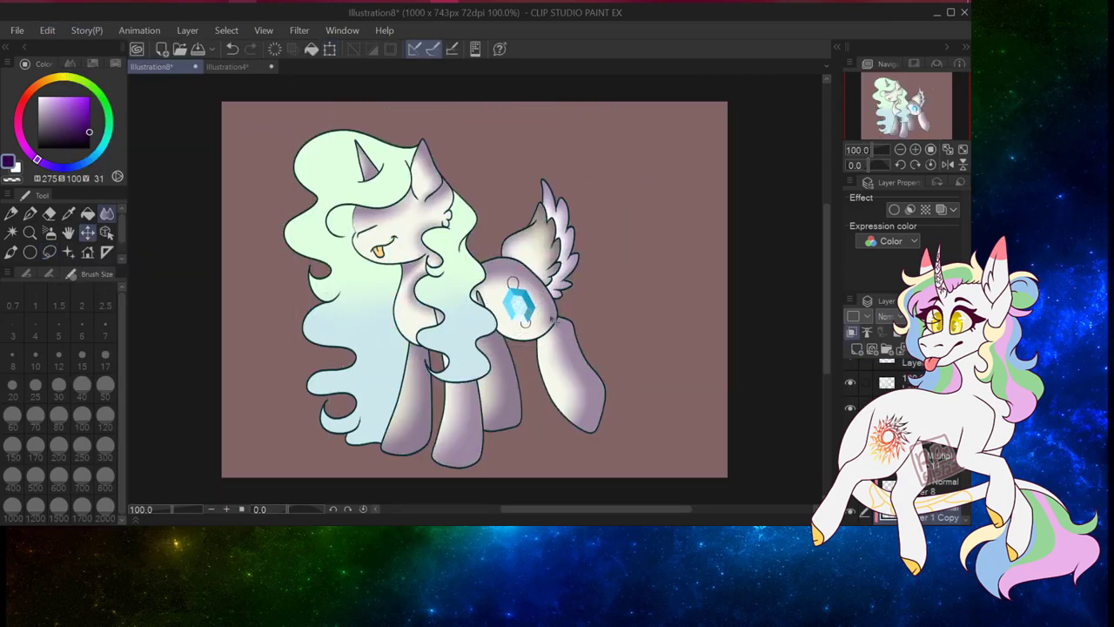
scroll(905, 435, "up", 1)
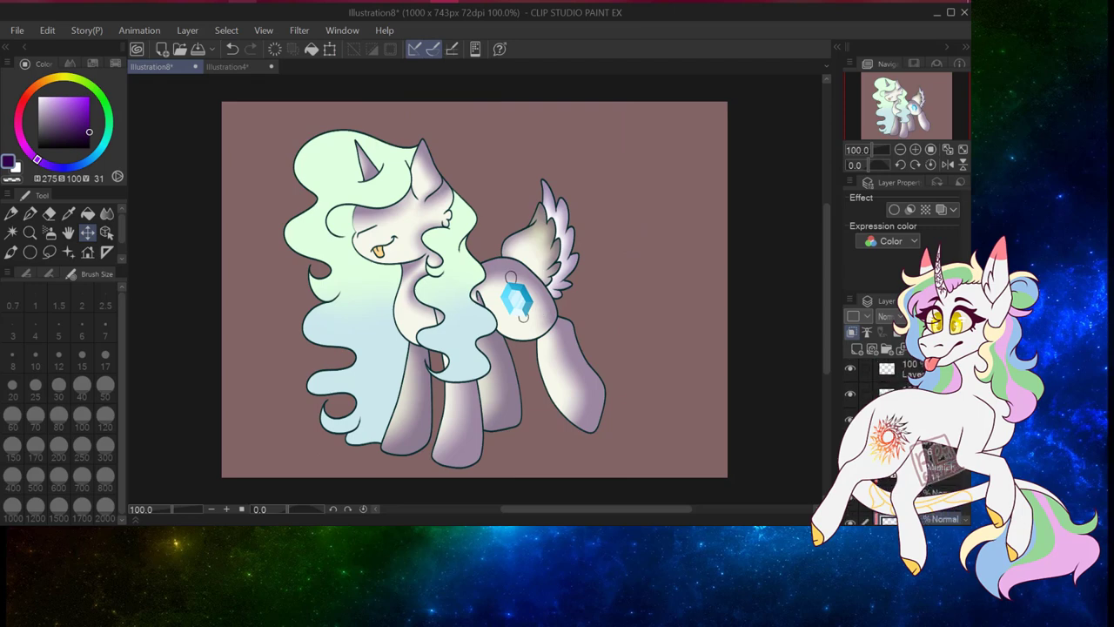
Try covering the mane with dark purple and lifting out light areas with the Kneaded eraser, and undo the erasing
left_click(856, 339)
scroll(482, 253, "up", 3)
left_click(49, 213)
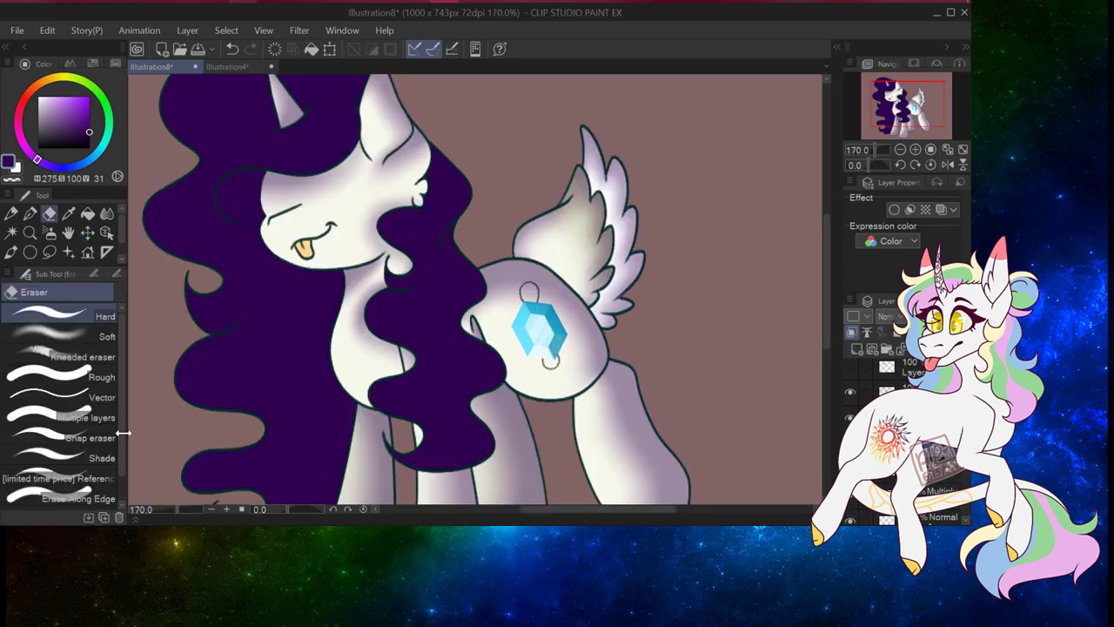
mouse_move(398, 268)
left_mouse_down()
mouse_move(413, 340)
mouse_move(392, 365)
left_mouse_up()
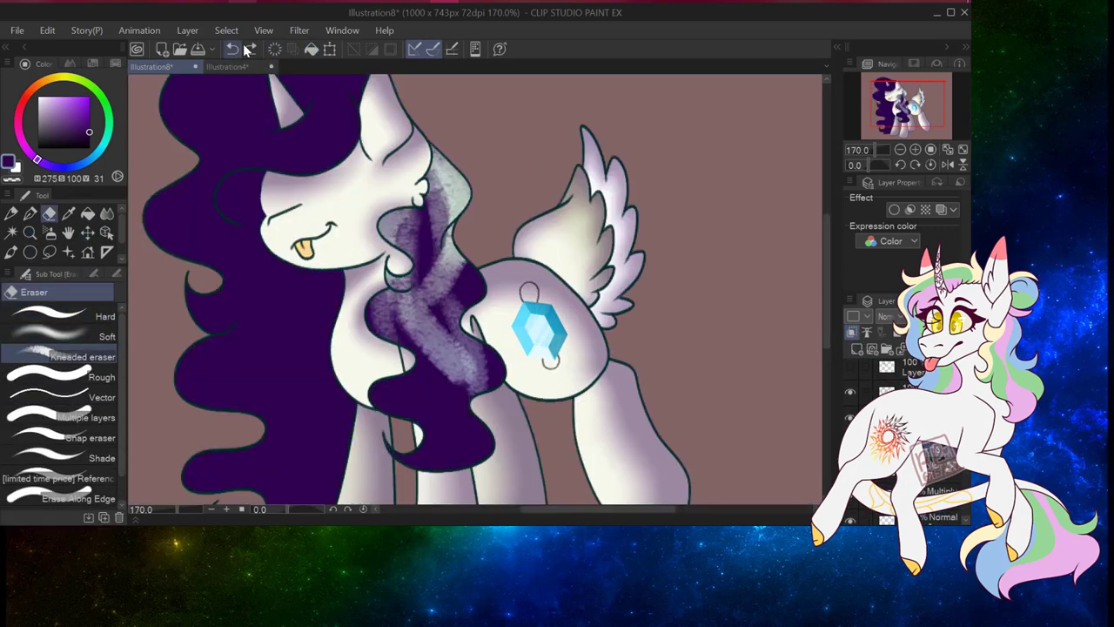
left_click(232, 49)
left_click(232, 49)
left_click(11, 252)
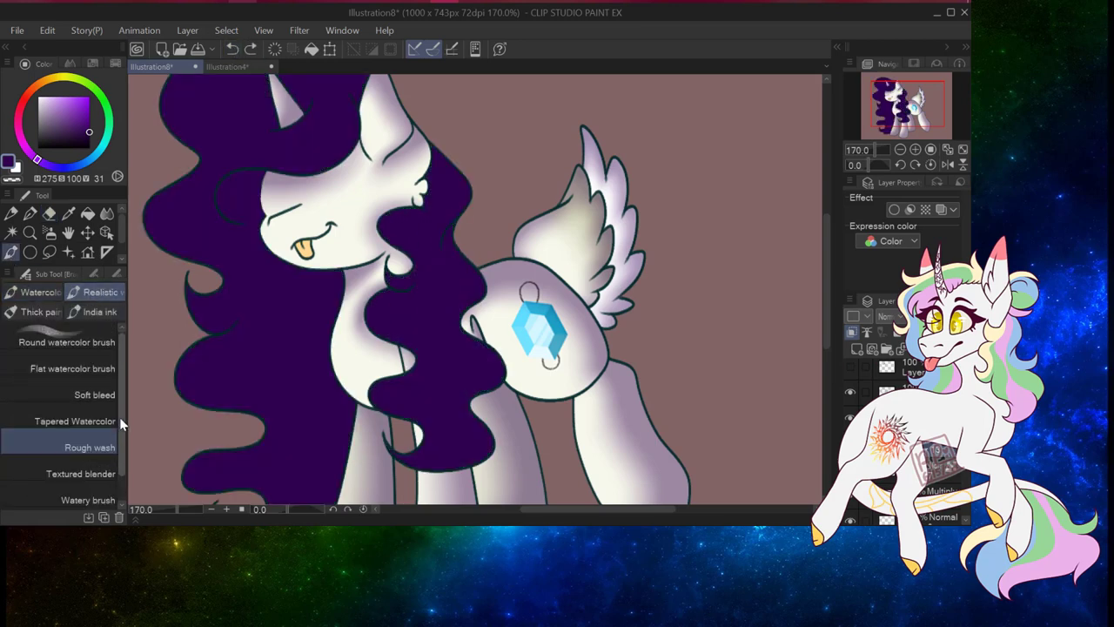
left_click(68, 251)
left_click(35, 311)
scroll(94, 382, "down", 2)
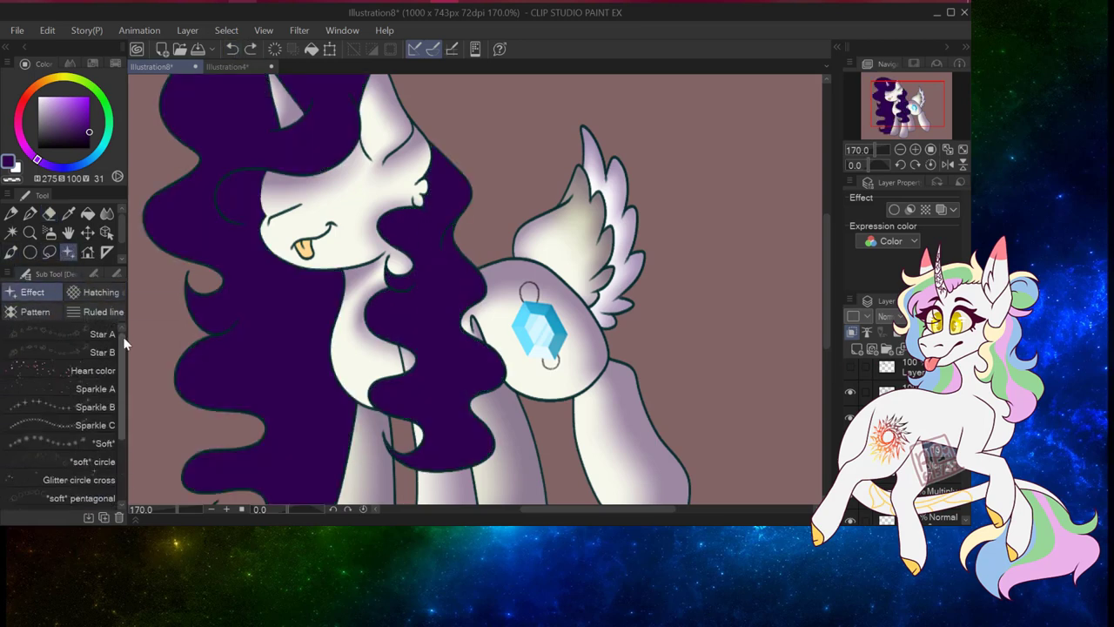
Try erasing thin curved hair strands from the mane's dark purple cover at eraser size 7
key("e")
left_click(116, 273)
left_click_drag(313, 276, 335, 313)
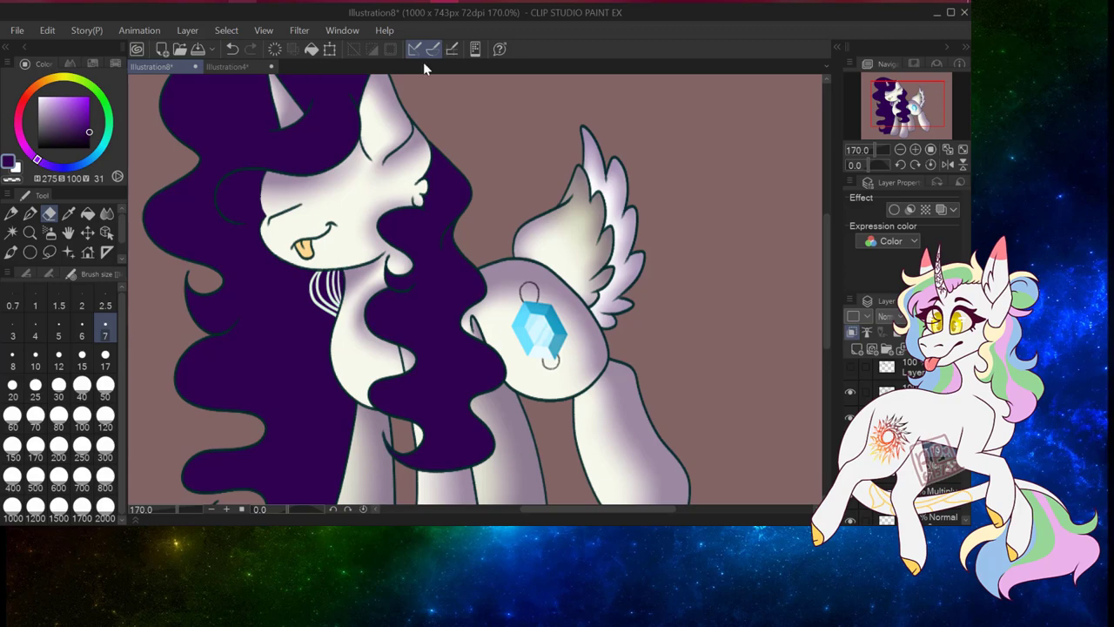
Paint dark purple shadows along all the mane's edges, starting at brush size 17 and continuing at size 25
key("p")
mouse_move(387, 270)
left_mouse_down()
mouse_move(373, 327)
mouse_move(388, 403)
left_mouse_up()
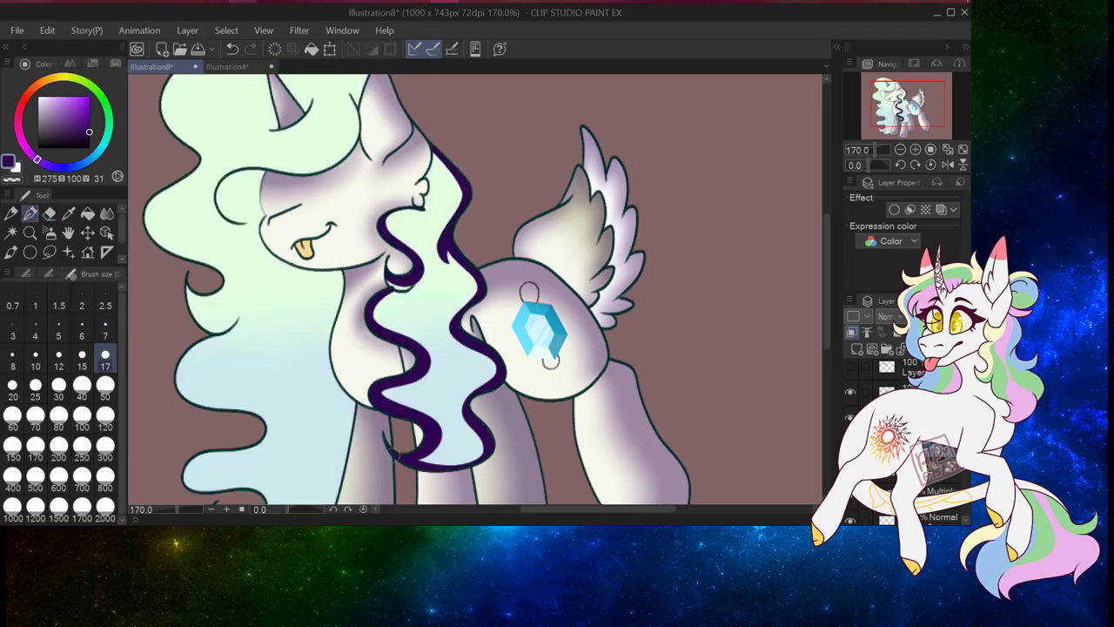
key("alt+Tab")
left_click(498, 14)
scroll(525, 258, "down", 1)
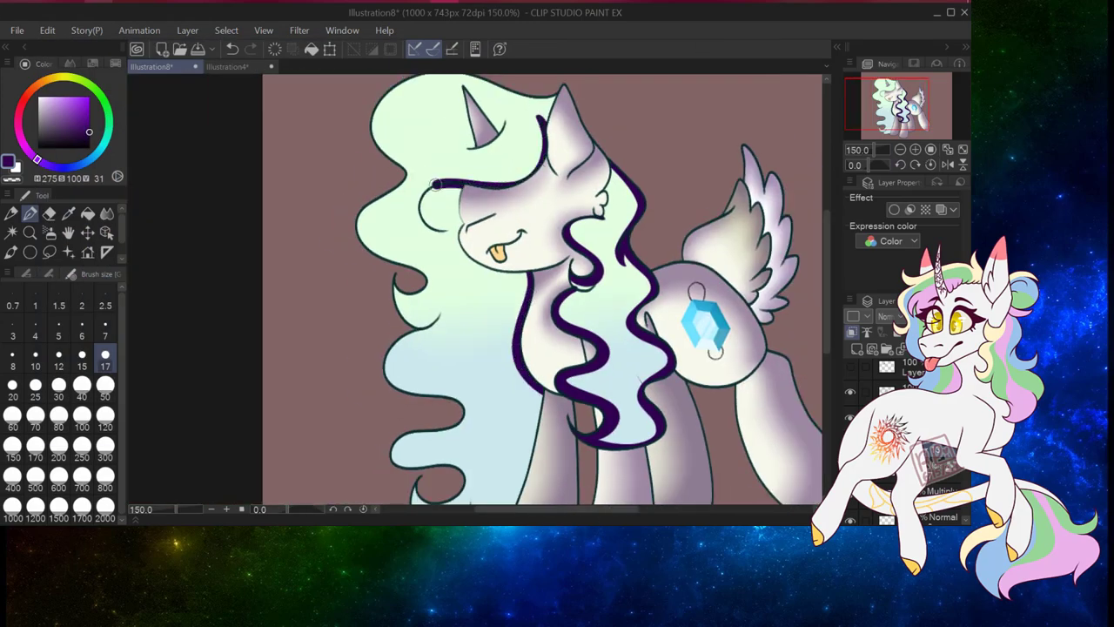
scroll(467, 224, "down", 2)
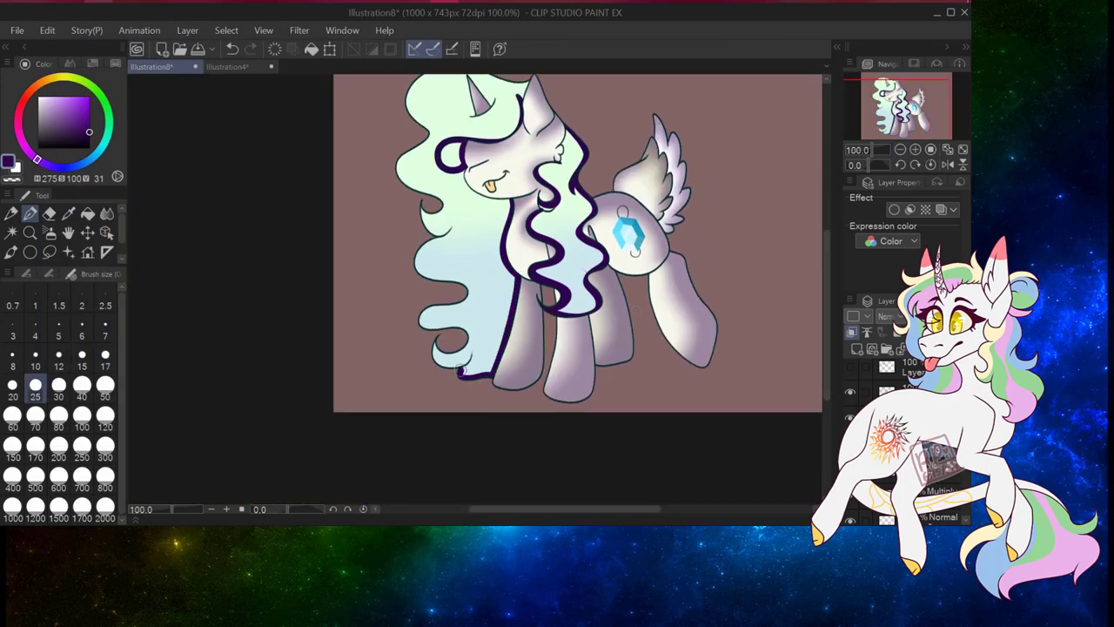
scroll(578, 266, "up", 1)
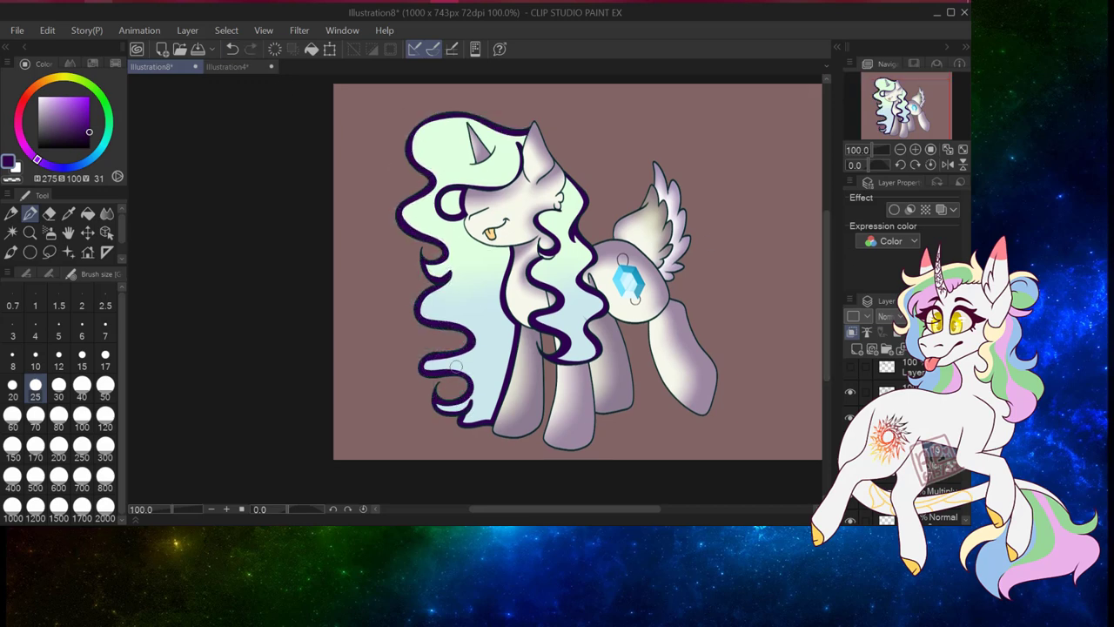
Blend the mane's purple edge shadows inward at size 50 and lighten the shading
key("j")
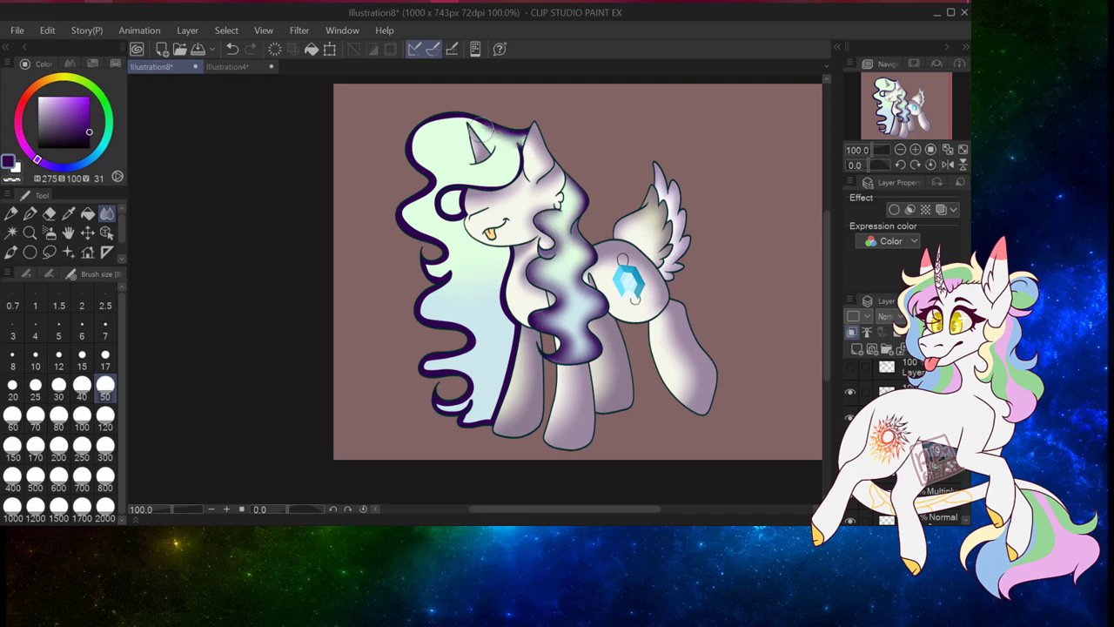
left_click_drag(486, 130, 407, 209)
mouse_move(430, 307)
left_mouse_down()
mouse_move(452, 409)
mouse_move(509, 305)
mouse_move(461, 174)
mouse_move(570, 169)
left_mouse_up()
key("ctrl+z")
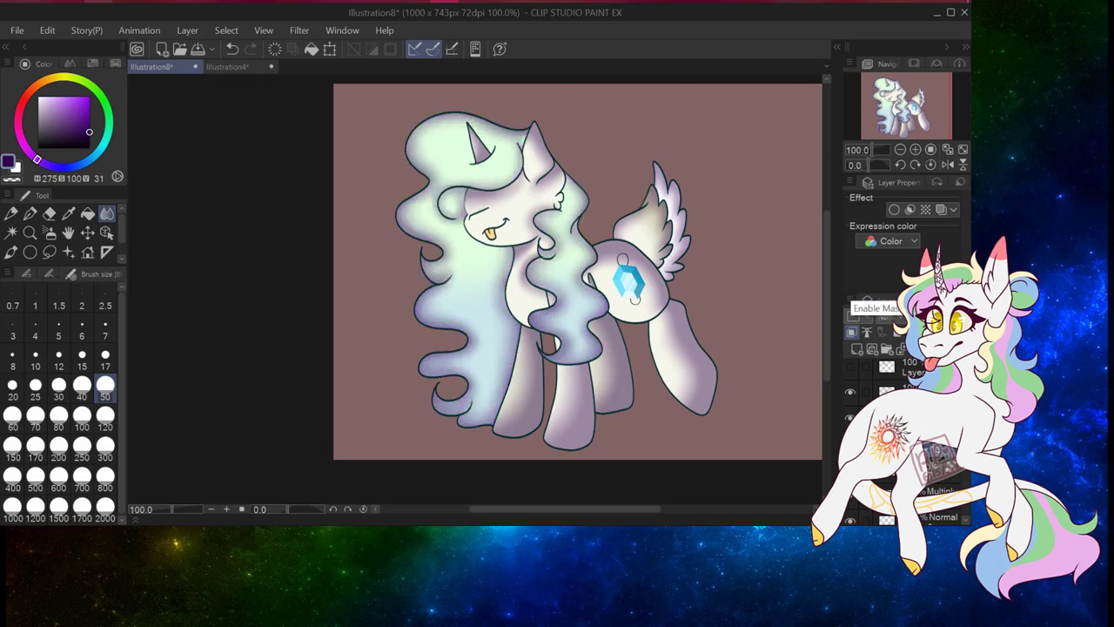
Show the layer with the open eyes, select the areas inside both eyes and fill them with white
left_click(850, 368)
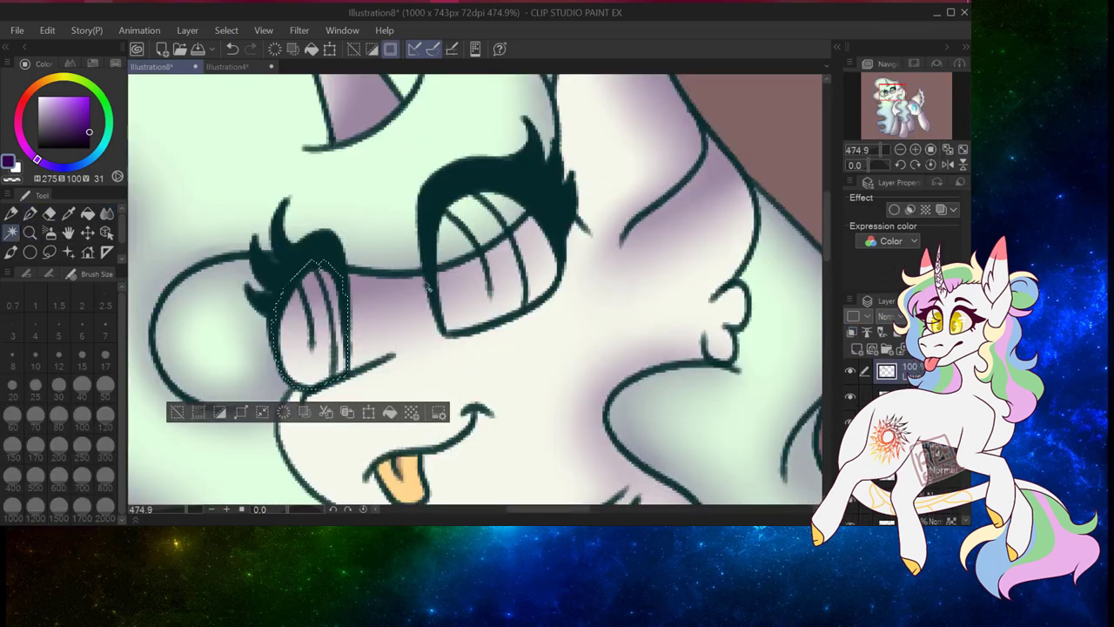
left_click_drag(440, 330, 448, 329)
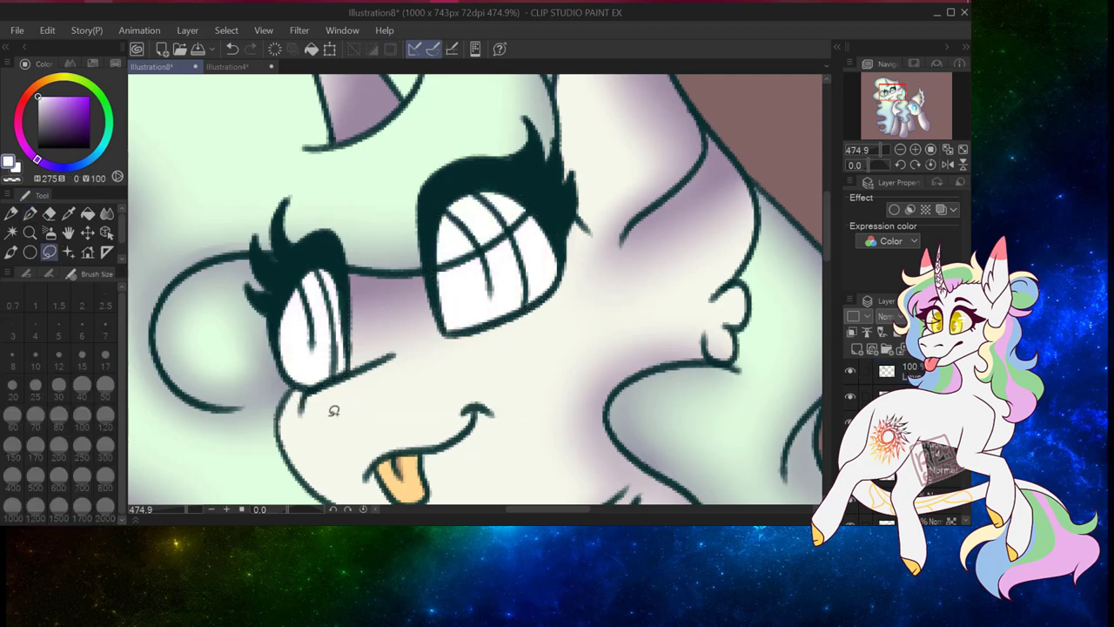
Shade the upper part of both eye whites with light purple and set the shading layer to Multiply
left_click_drag(313, 278, 252, 322)
left_click(886, 316)
left_click(905, 50)
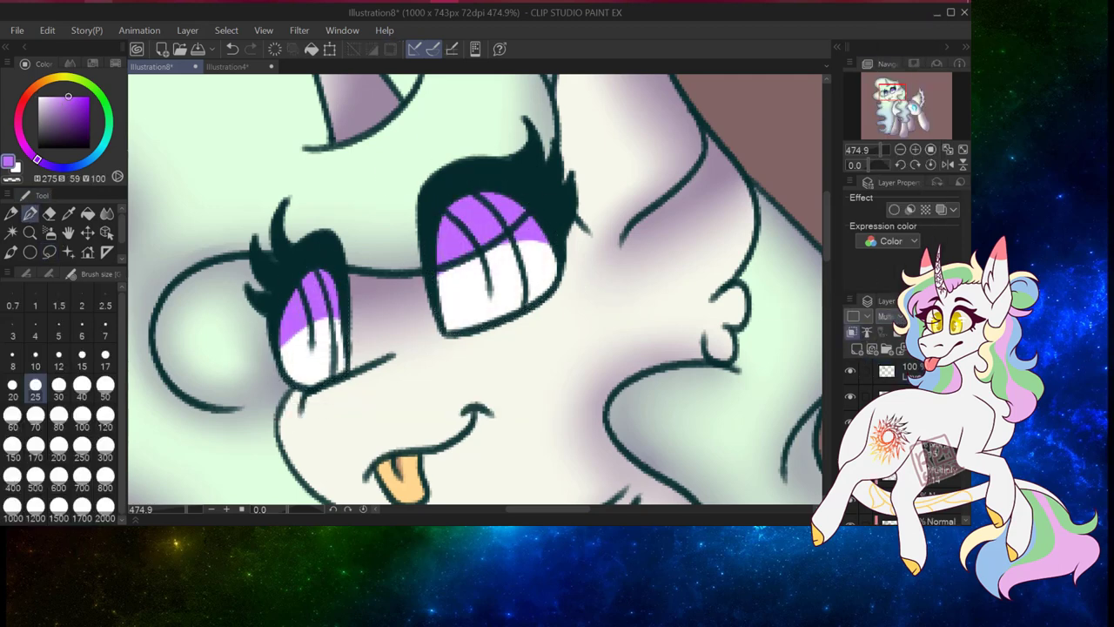
Select the iris areas of both eyes and fill them with teal picked from the other open illustration
key("w")
left_click(477, 268)
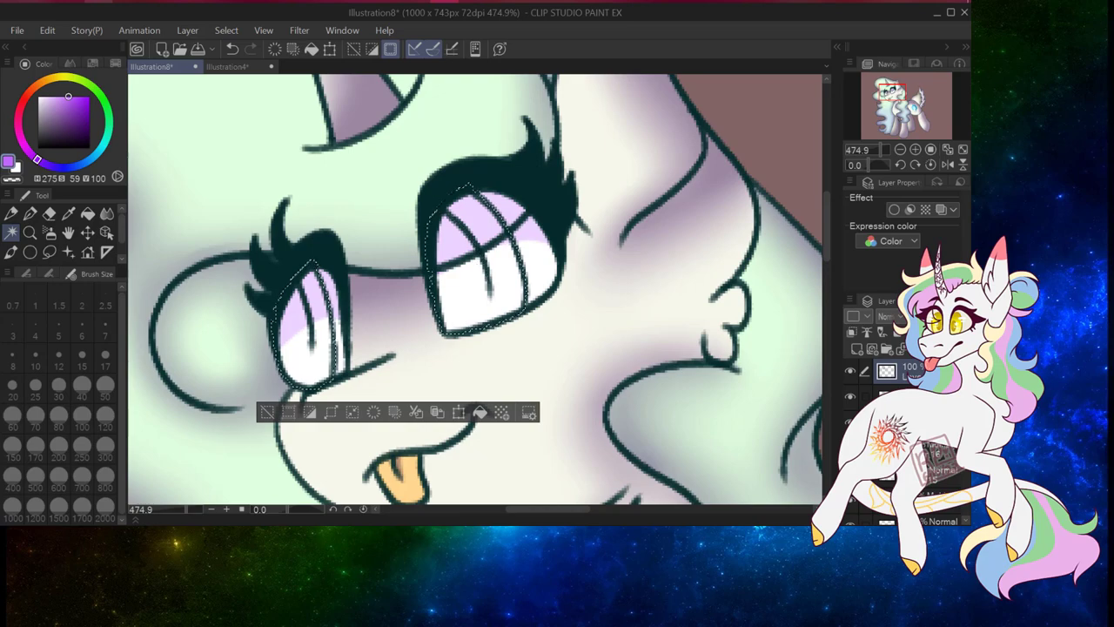
key("ctrl+Tab")
key("ctrl+Tab")
key("alt+Delete")
key("ctrl+d")
Paint both irises at brush size 25 and blend them from dark teal above to light teal below
key("p")
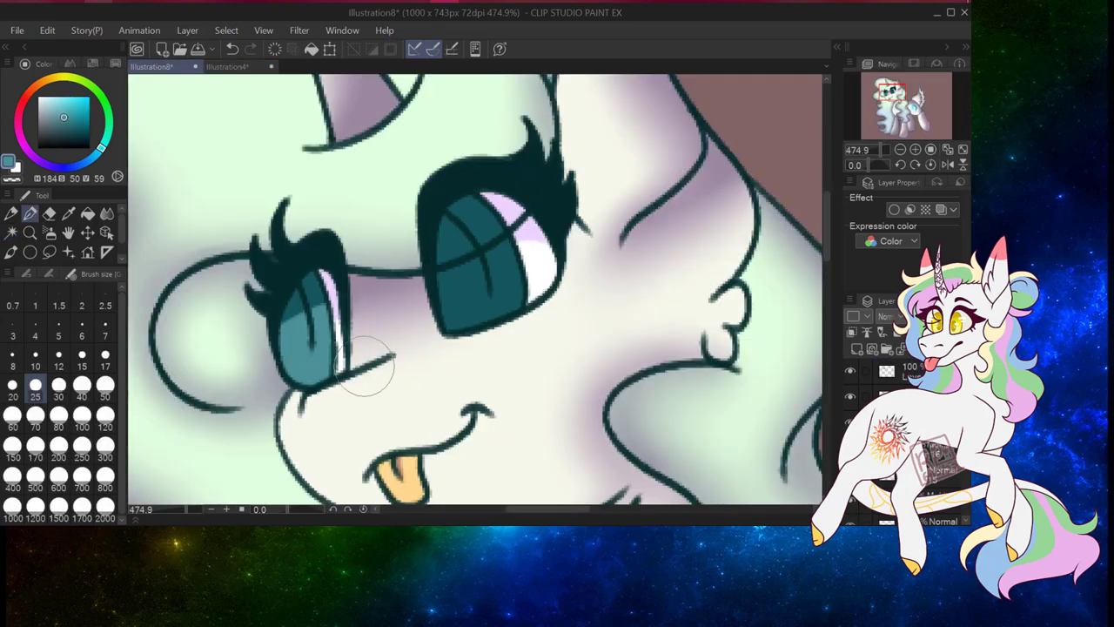
key("b")
left_click_drag(453, 261, 523, 296)
left_click_drag(296, 313, 313, 348)
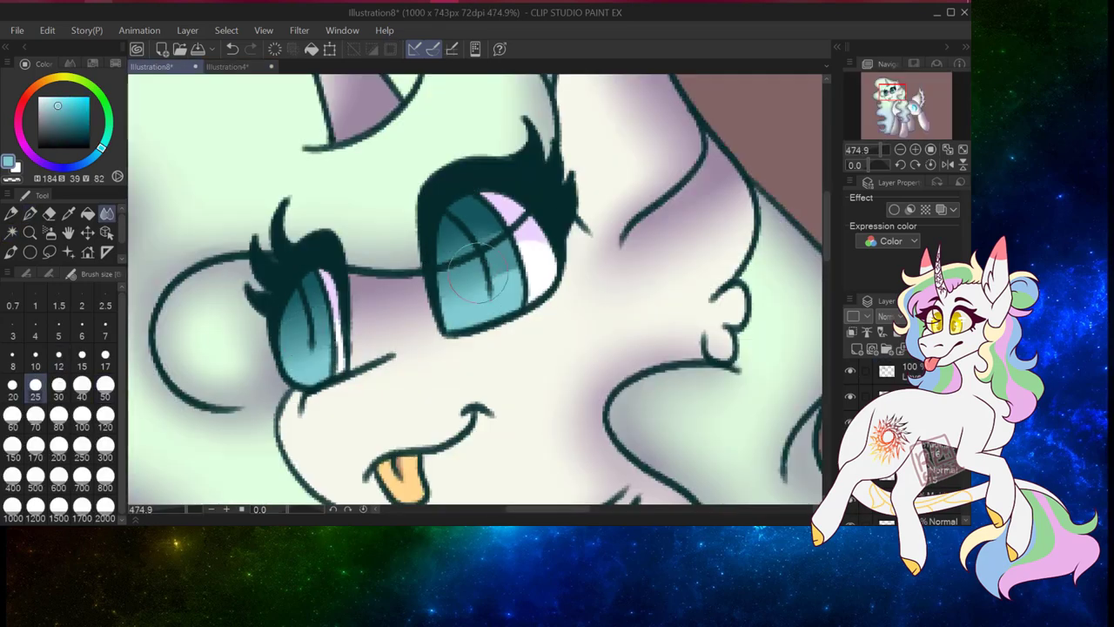
Paint large dark teal pupils along the inner side of both irises at brush size 25
key("ctrl+Tab")
key("ctrl+Tab")
scroll(375, 331, "up", 3)
key("p")
mouse_move(383, 227)
left_mouse_down()
mouse_move(360, 410)
mouse_move(387, 366)
left_mouse_up()
mouse_move(721, 104)
left_mouse_down()
mouse_move(373, 174)
mouse_move(460, 385)
mouse_move(423, 273)
left_mouse_up()
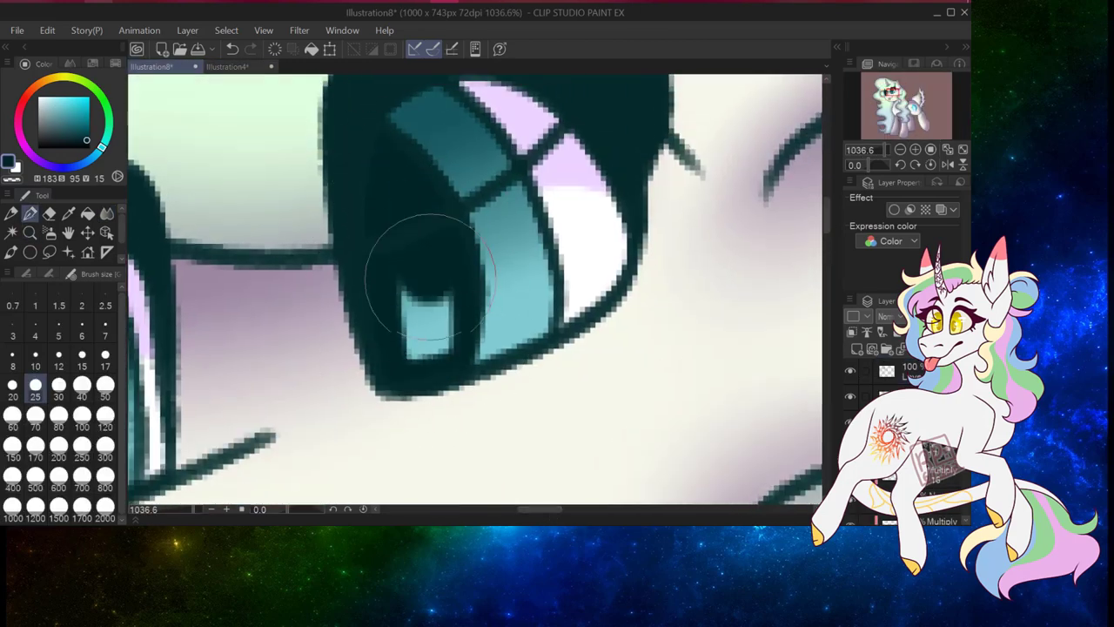
Set the blending mode of the eye shading layer to Multiply
left_click(901, 149)
left_click(901, 150)
left_click(888, 316)
left_click(896, 55)
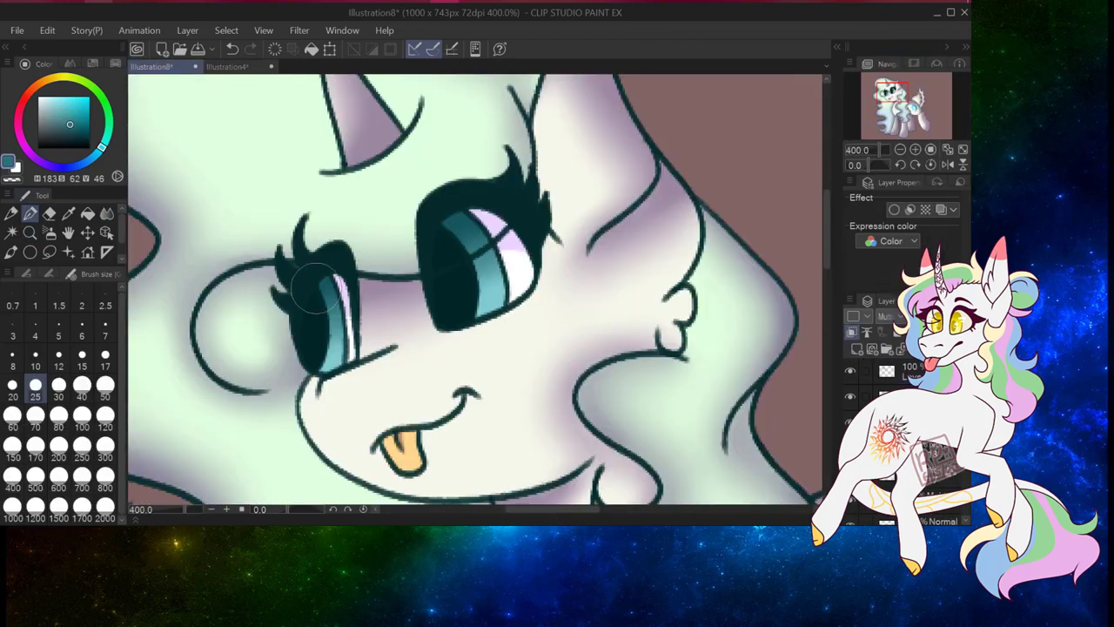
Set the highlight layer to an Add blending mode and paint soft, tall white highlights down both pupils
left_click(887, 316)
left_click(896, 166)
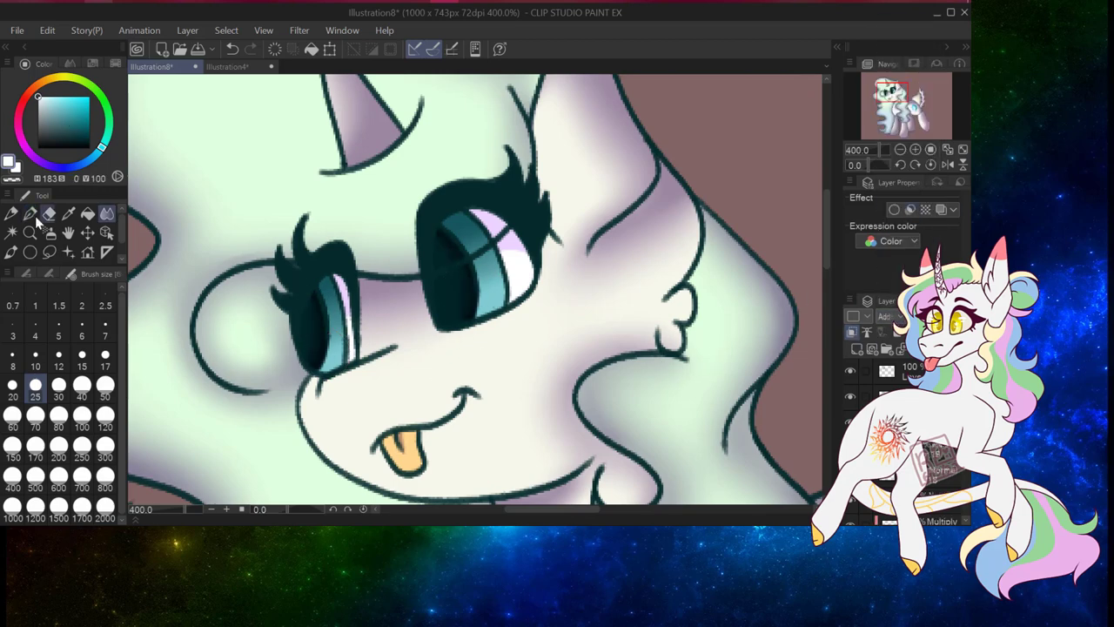
key("x")
left_click_drag(319, 296, 318, 383)
left_click_drag(461, 235, 461, 322)
left_click_drag(305, 278, 309, 365)
left_click_drag(439, 230, 453, 322)
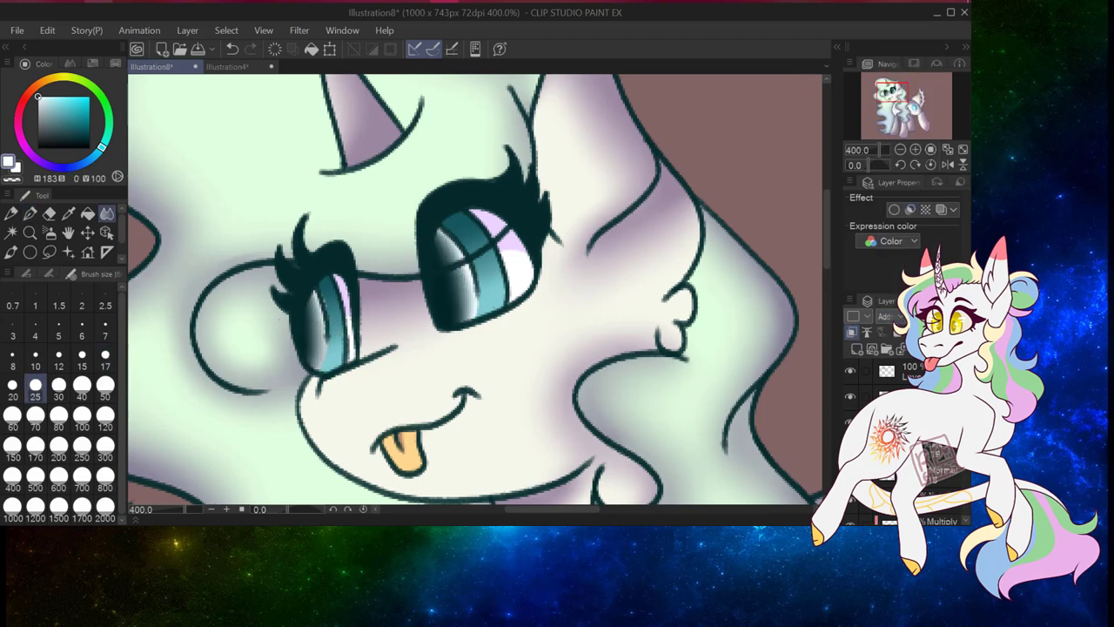
Replace the tall pupil highlights with soft white ones in the lower part of both pupils, undoing unwanted strokes
left_click(887, 316)
left_click(896, 166)
left_click_drag(304, 331, 310, 370)
left_click_drag(453, 278, 457, 324)
key("ctrl+z")
key("ctrl+z")
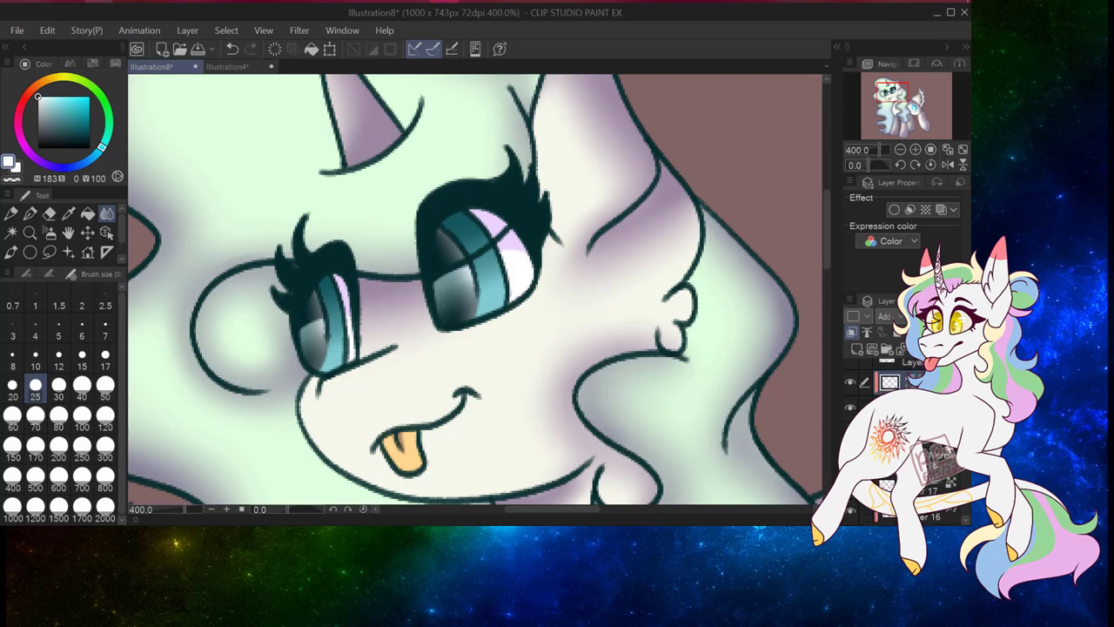
Paint soft vertical white highlights along both irises on a new layer and change its blending mode
left_click(858, 349)
left_click_drag(336, 277, 339, 366)
left_click_drag(477, 213, 474, 317)
left_click_drag(341, 278, 341, 369)
left_click(887, 316)
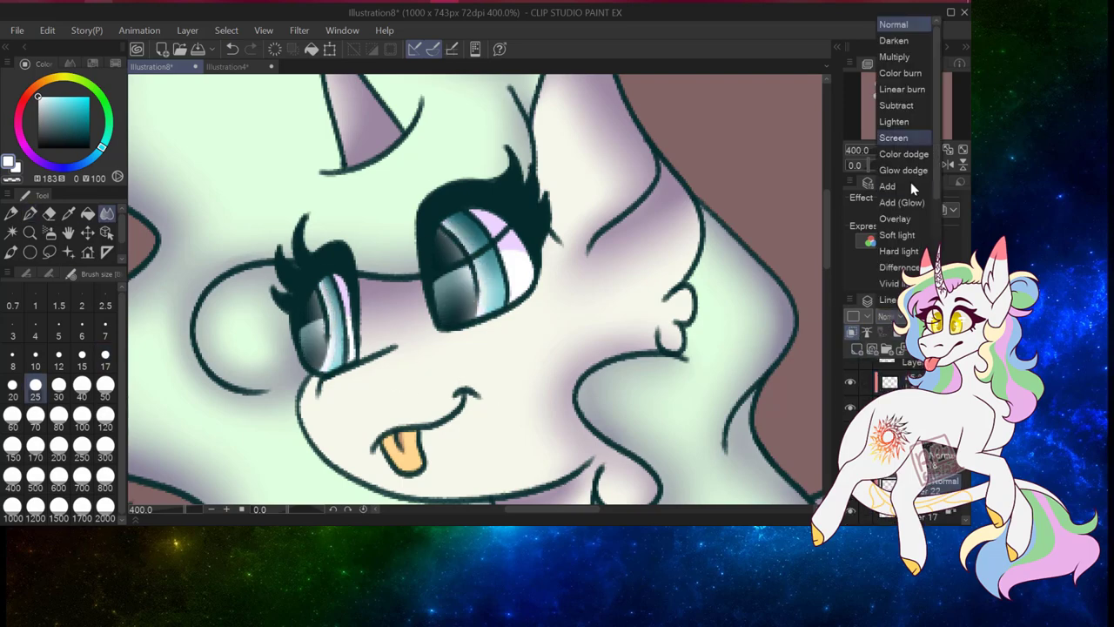
left_click(897, 166)
key("ctrl+alt+0")
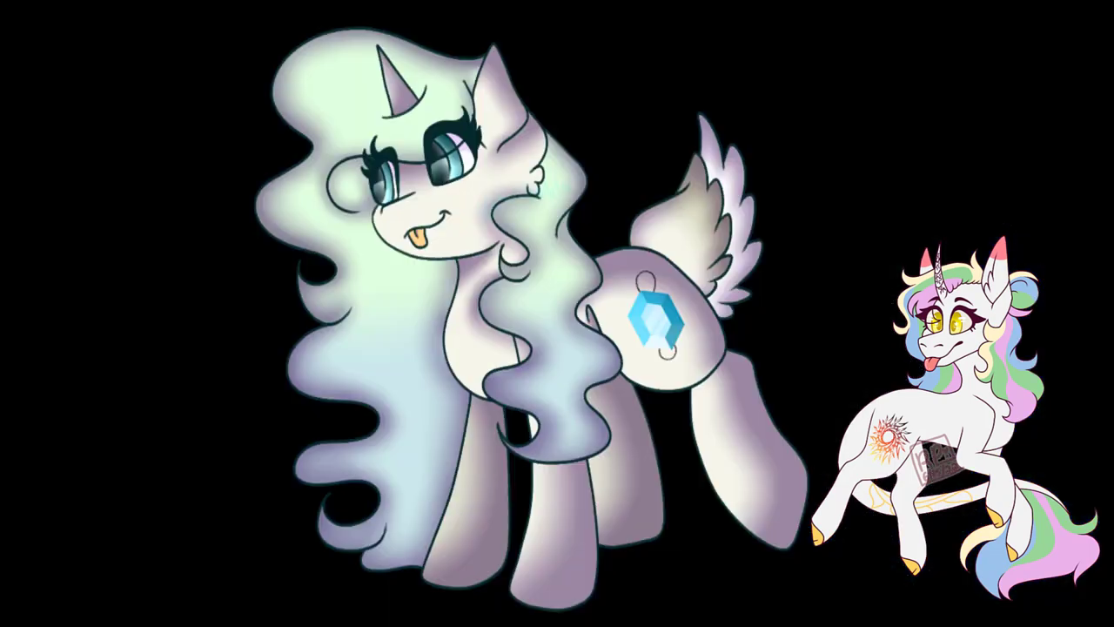